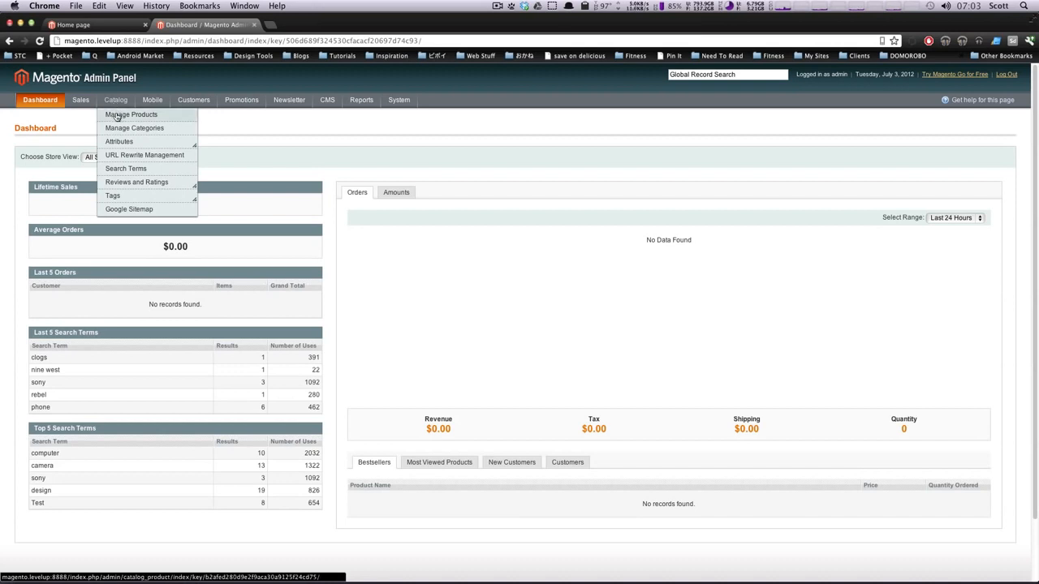
- Start a new catalog product with the Default attribute set and the Downloadable Product type
{"action": "left_click", "coordinate": [117, 117]}
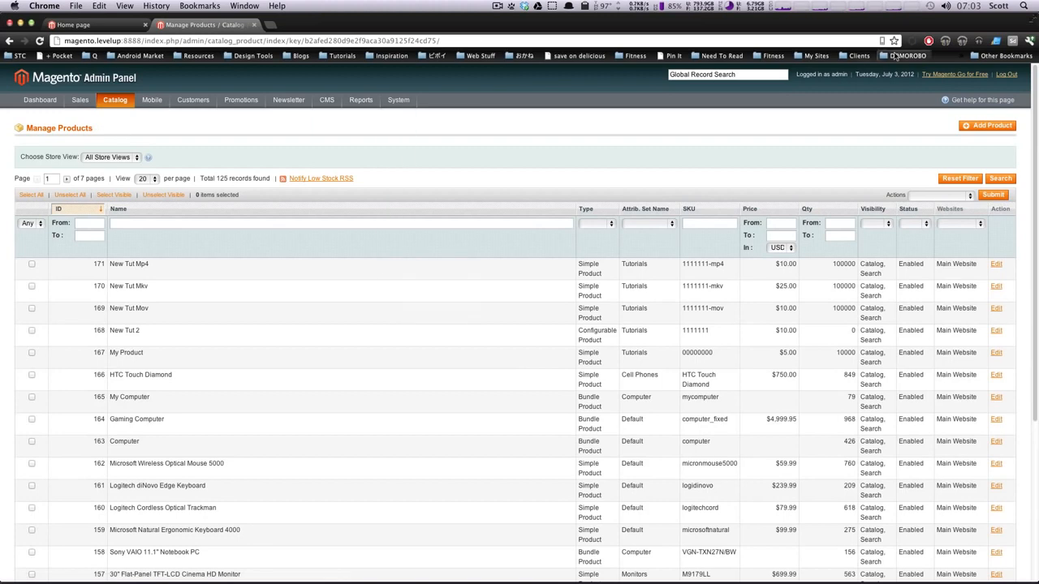
{"action": "left_click", "coordinate": [990, 128]}
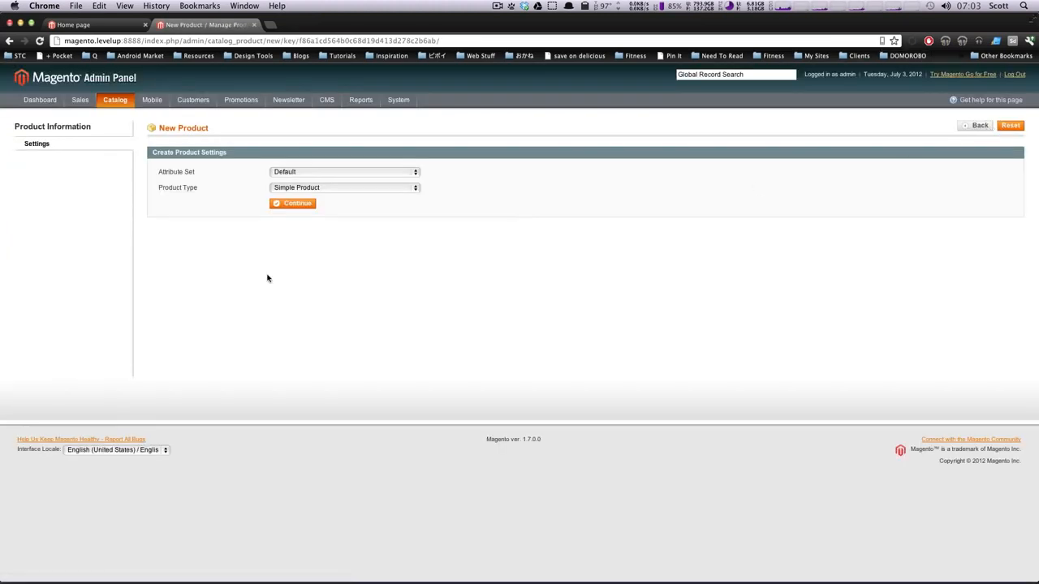
{"action": "left_click", "coordinate": [357, 172]}
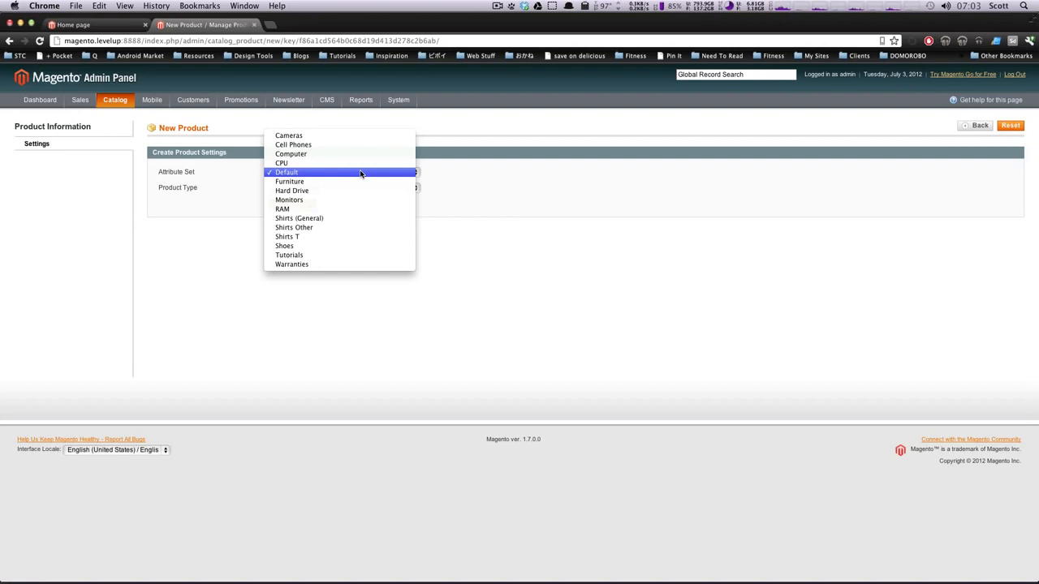
{"action": "left_click", "coordinate": [361, 174]}
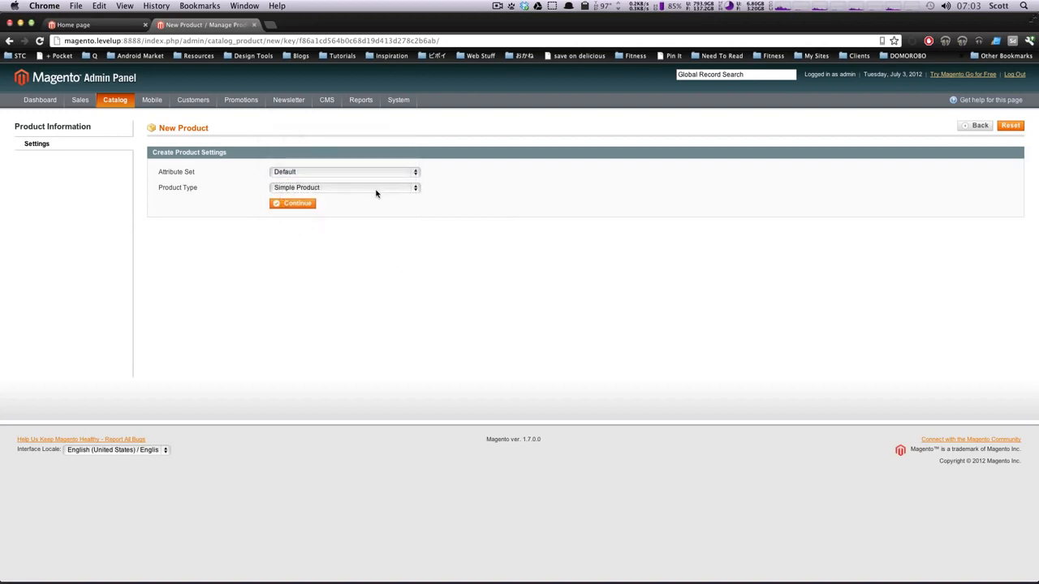
{"action": "left_click", "coordinate": [313, 187]}
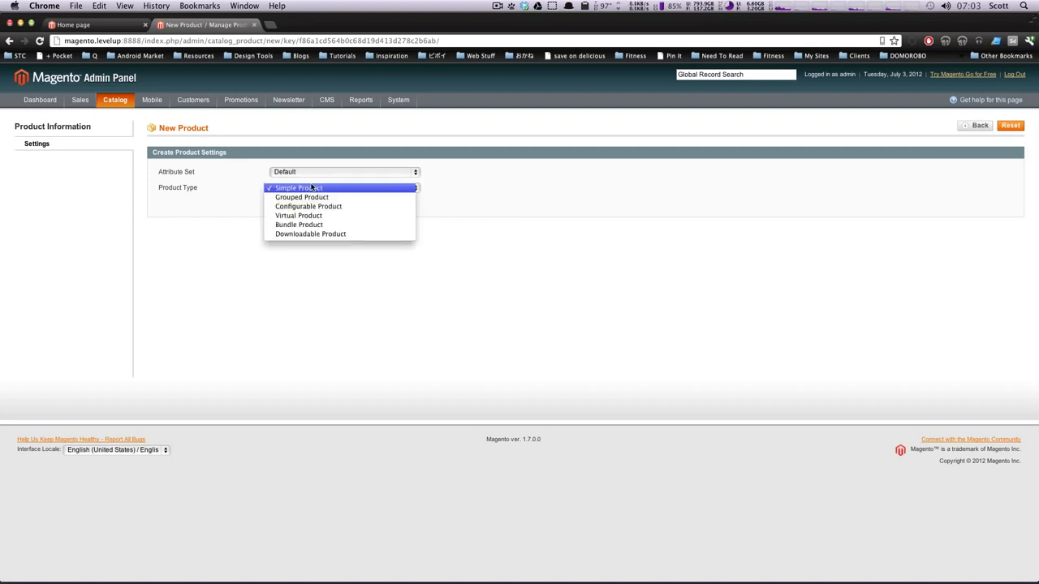
{"action": "left_click", "coordinate": [331, 235]}
{"action": "left_click", "coordinate": [304, 209]}
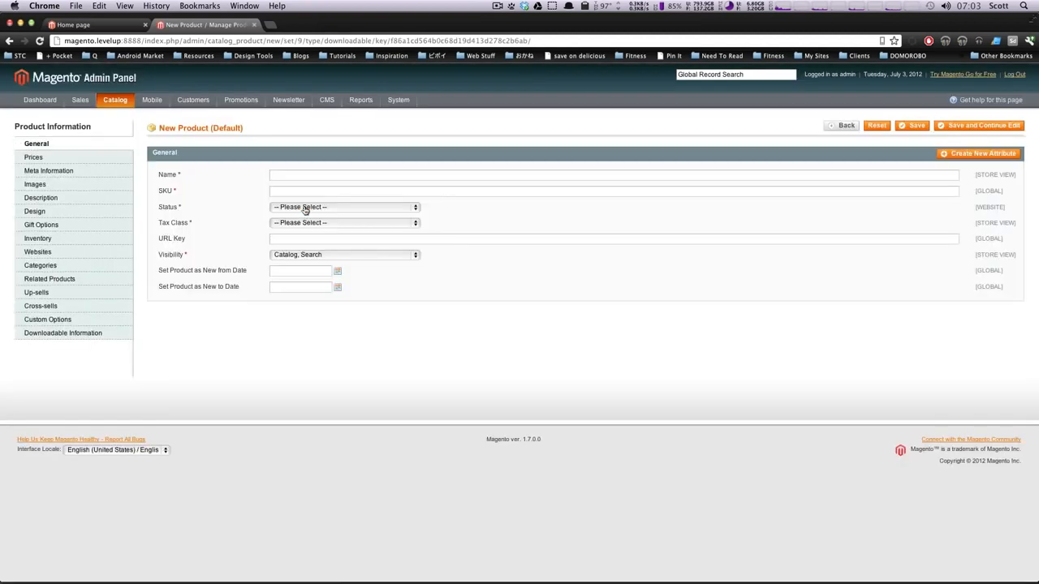
{"action": "left_click", "coordinate": [303, 173]}
{"action": "type", "text": "A"}
{"action": "type", "text": "Test Alub"}
{"action": "key", "text": "BackSpace"}
{"action": "type", "text": "m Name"}
{"action": "key", "text": "Tab"}
{"action": "type", "text": "000000121214"}
- Set the product's status to Enabled and its tax class to None, keeping the visibility at Catalog, Search
{"action": "left_click", "coordinate": [329, 207]}
{"action": "left_click", "coordinate": [329, 217]}
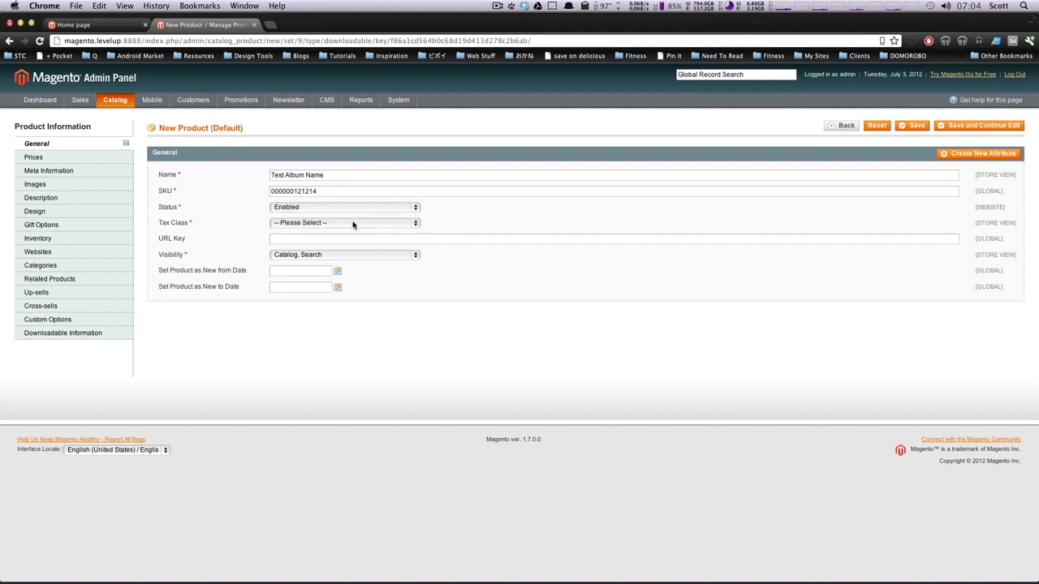
{"action": "left_click", "coordinate": [353, 224]}
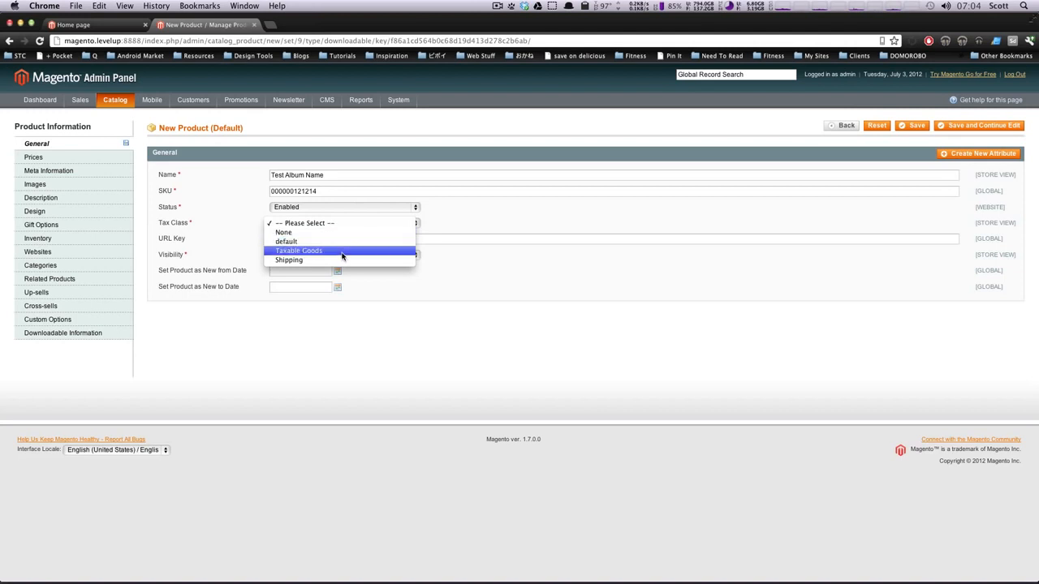
{"action": "left_click", "coordinate": [328, 233]}
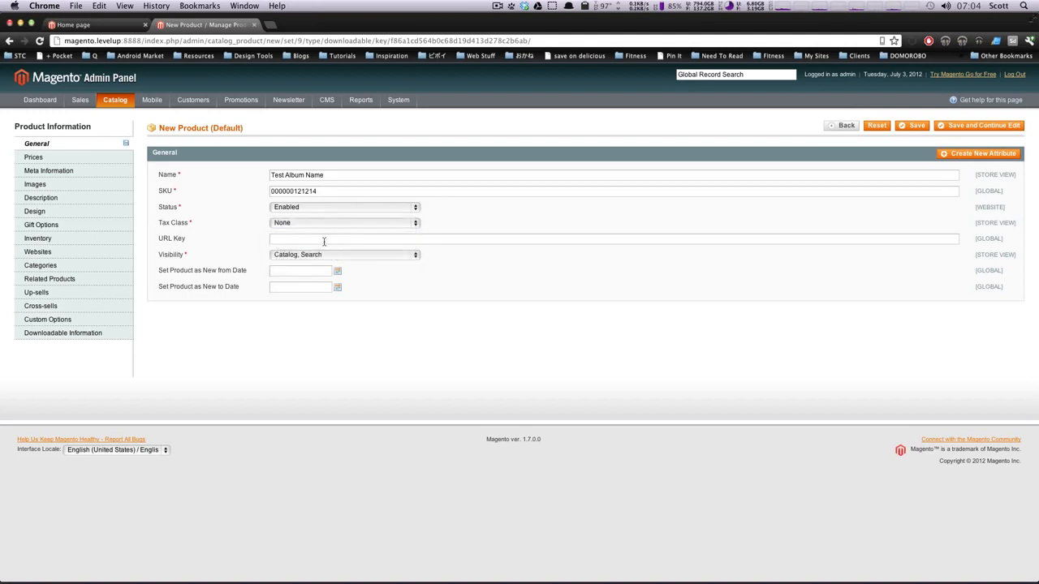
{"action": "left_click", "coordinate": [341, 257]}
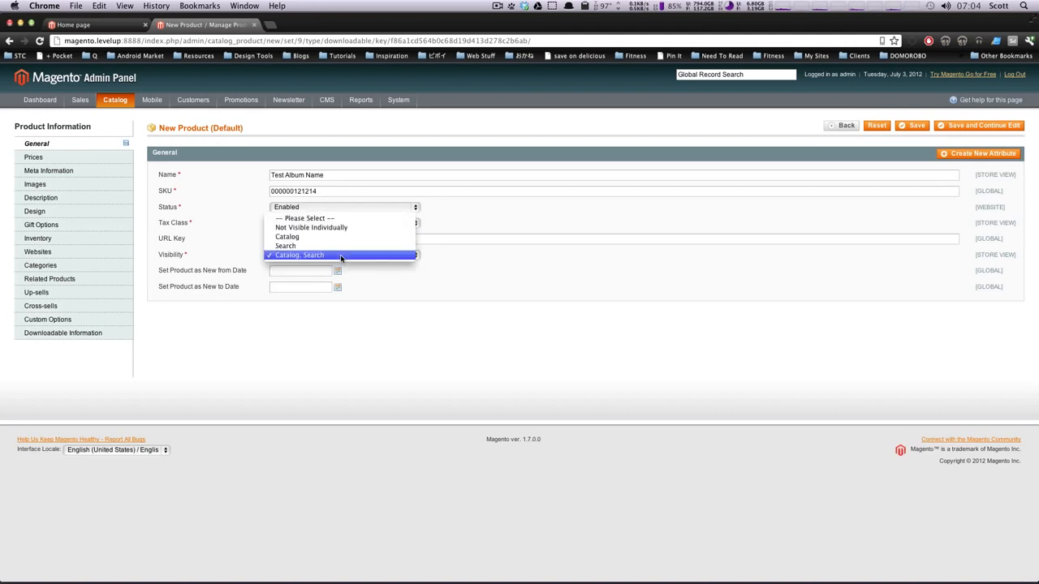
{"action": "left_click", "coordinate": [341, 257]}
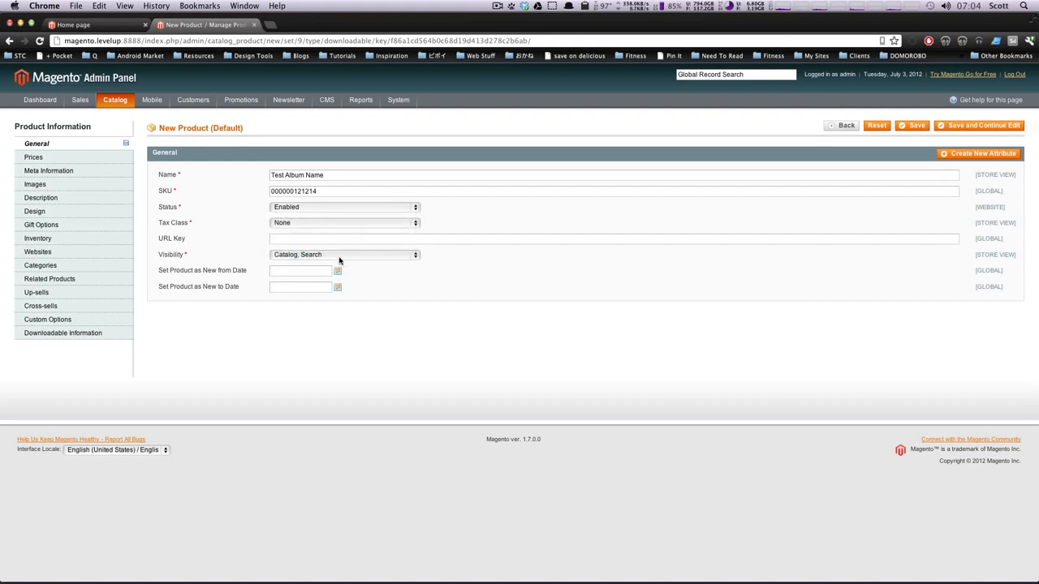
- Set the product's price to 9.99 USD and open its meta information
{"action": "left_click", "coordinate": [24, 157]}
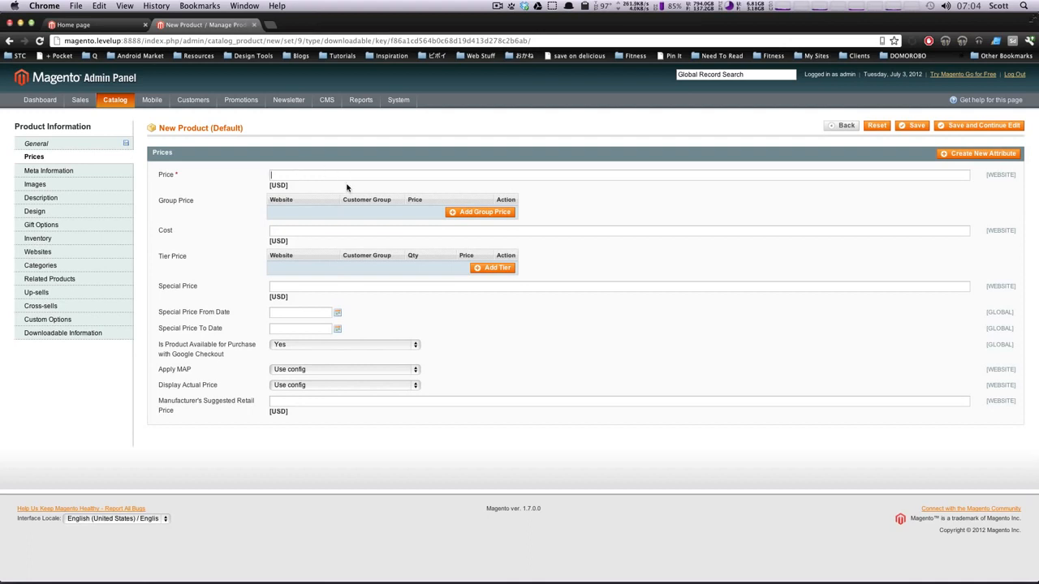
{"action": "type", "text": "9.99"}
{"action": "left_click", "coordinate": [49, 170]}
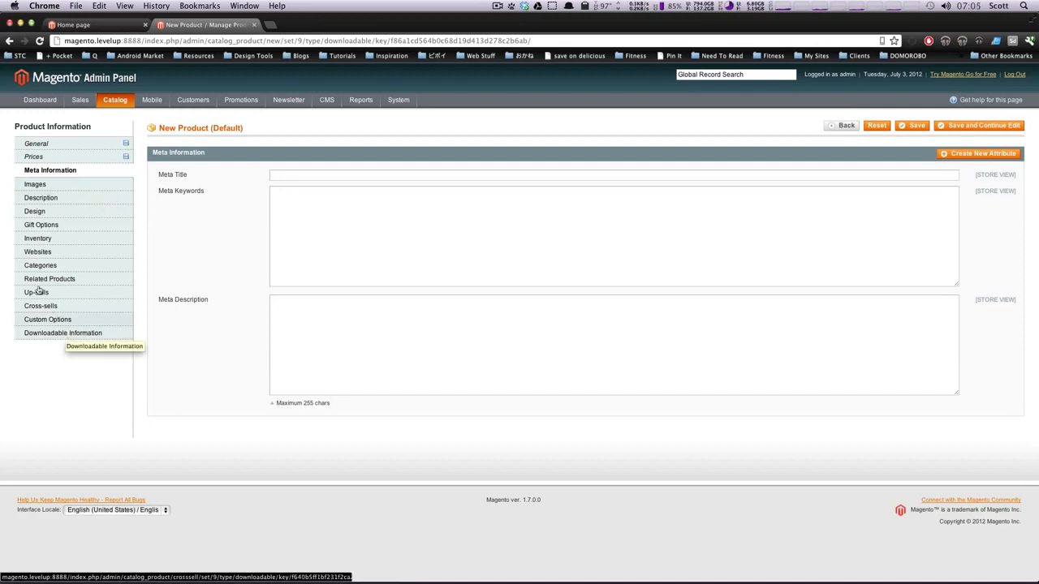
- Upload 5_fingers_of_death_01.jpg from the Downloads folder as a product image
{"action": "left_click", "coordinate": [59, 190]}
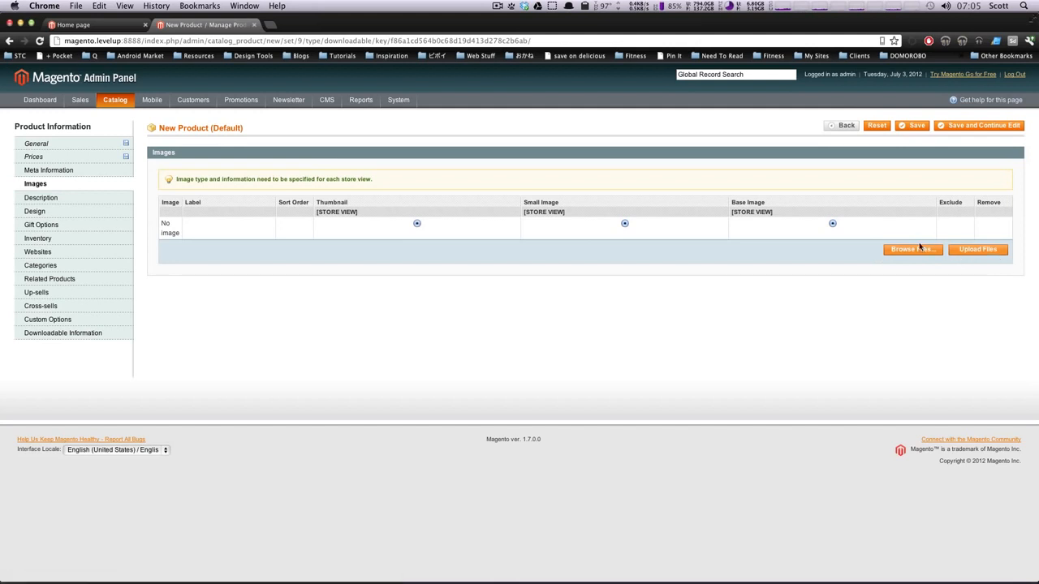
{"action": "left_click", "coordinate": [914, 250]}
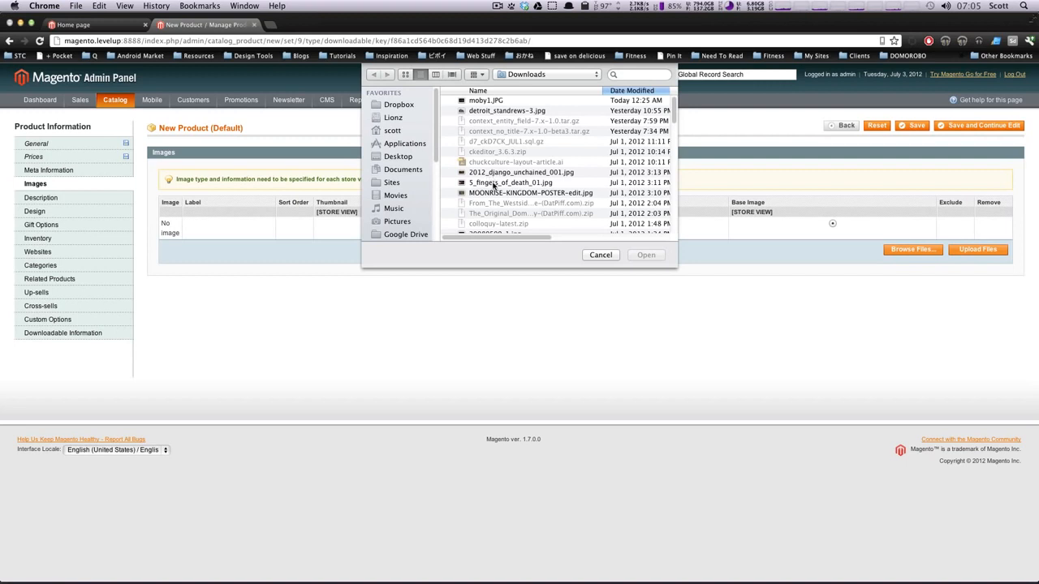
{"action": "left_click", "coordinate": [493, 184]}
{"action": "left_click", "coordinate": [646, 254]}
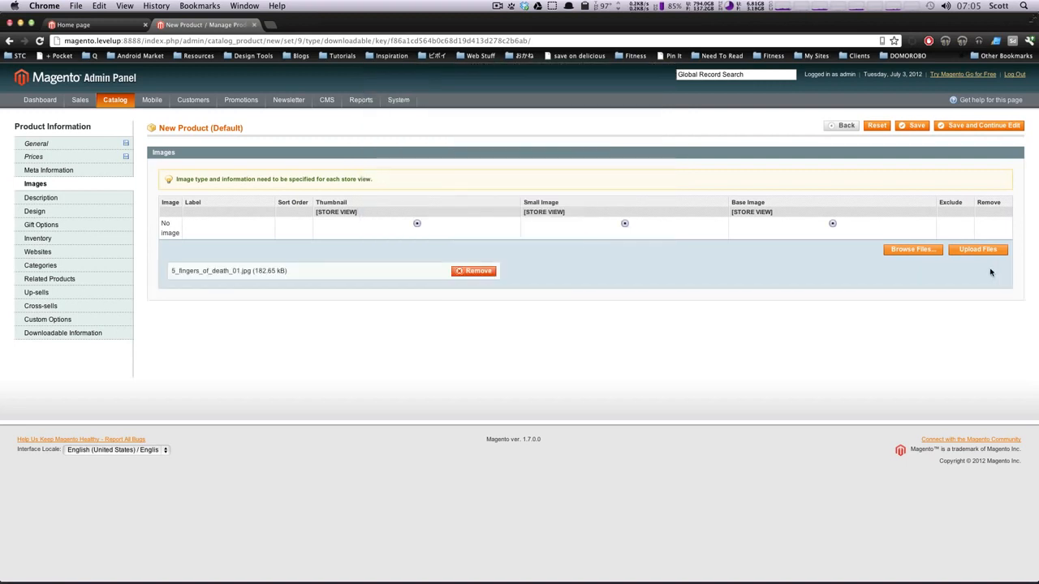
{"action": "left_click", "coordinate": [975, 249]}
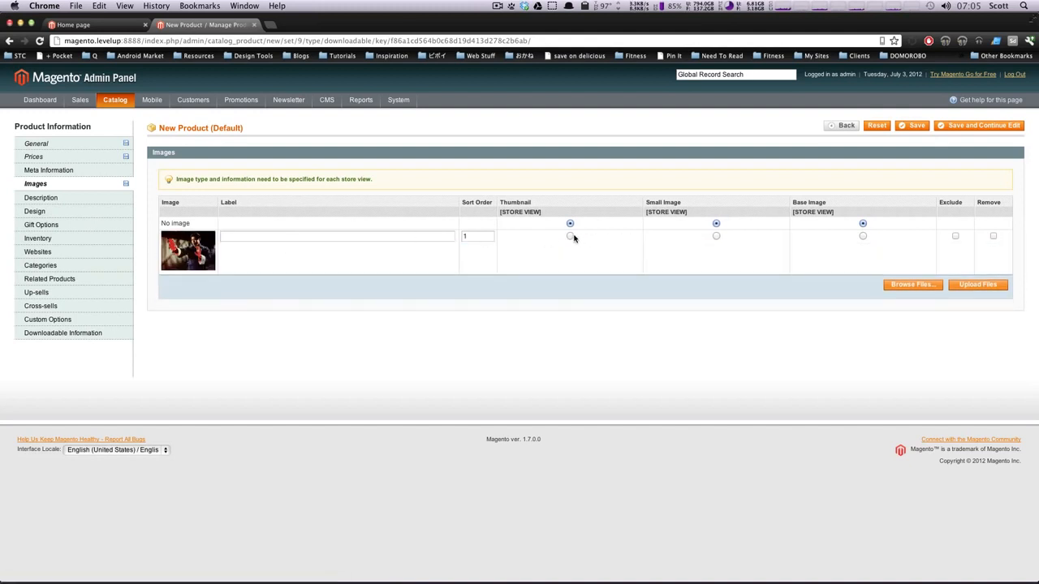
- Use the uploaded picture as the product's thumbnail, small image and base image
{"action": "left_click", "coordinate": [570, 236]}
{"action": "left_click", "coordinate": [715, 235]}
{"action": "left_click", "coordinate": [862, 235]}
- Enter "New album" as both the description and the short description of the product
{"action": "left_click", "coordinate": [63, 200]}
{"action": "left_click", "coordinate": [360, 203]}
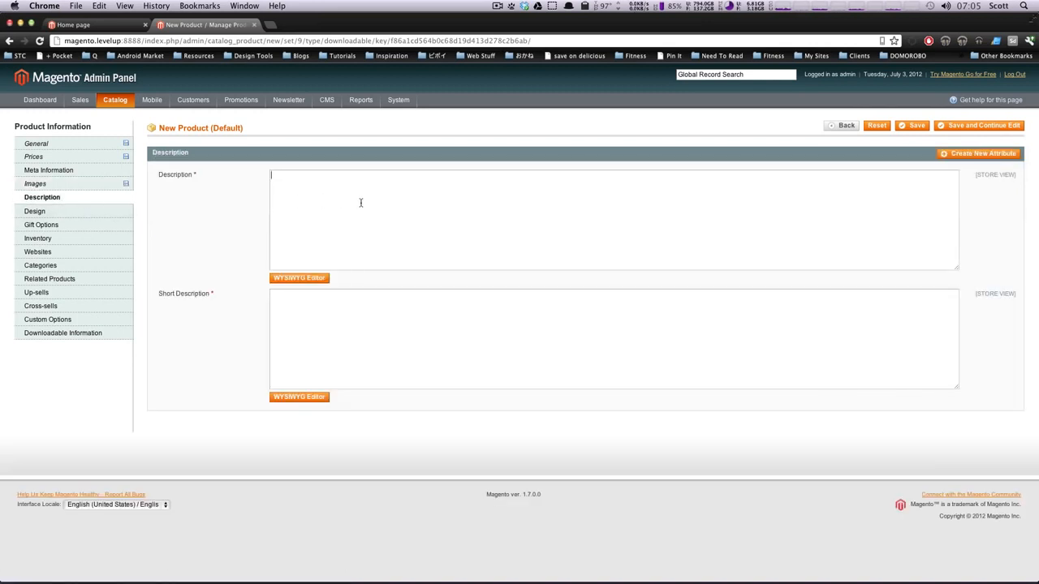
{"action": "type", "text": "New album"}
{"action": "key", "text": "super+a"}
{"action": "key", "text": "super+c"}
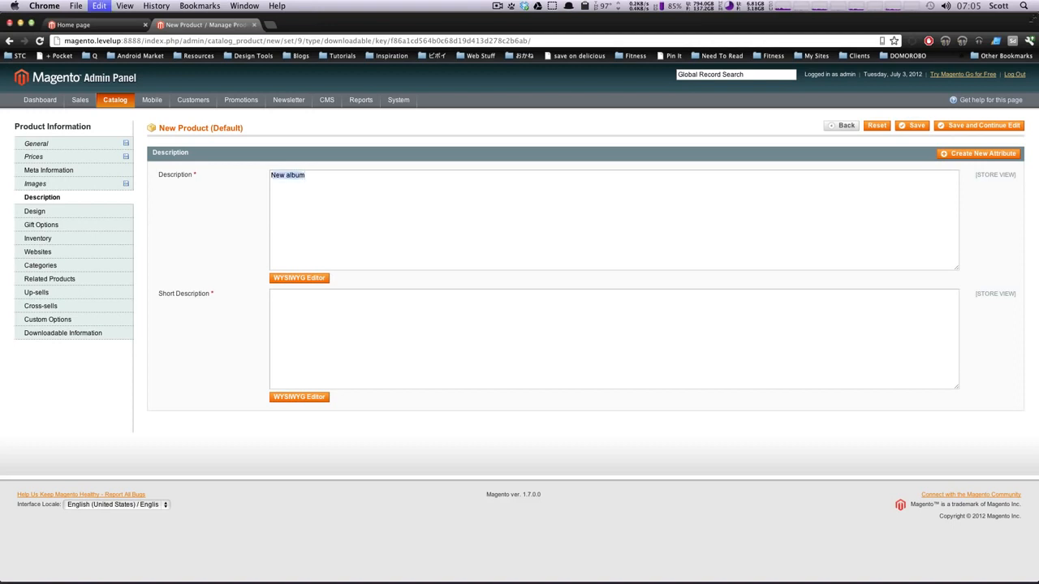
{"action": "left_click", "coordinate": [284, 328]}
{"action": "key", "text": "super+v"}
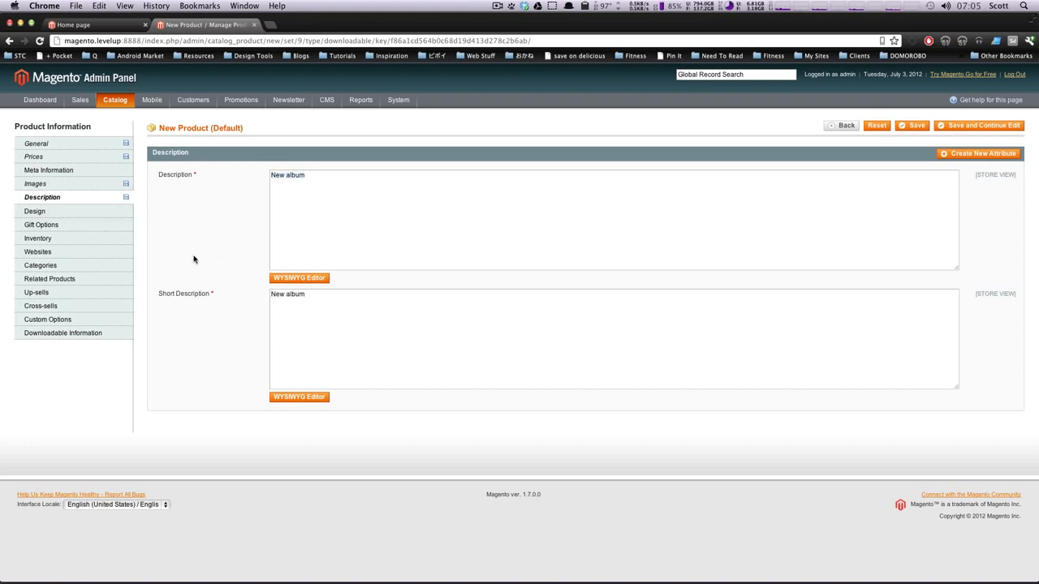
- Set the product's inventory quantity to 1000000
{"action": "left_click", "coordinate": [92, 213]}
{"action": "left_click", "coordinate": [87, 225]}
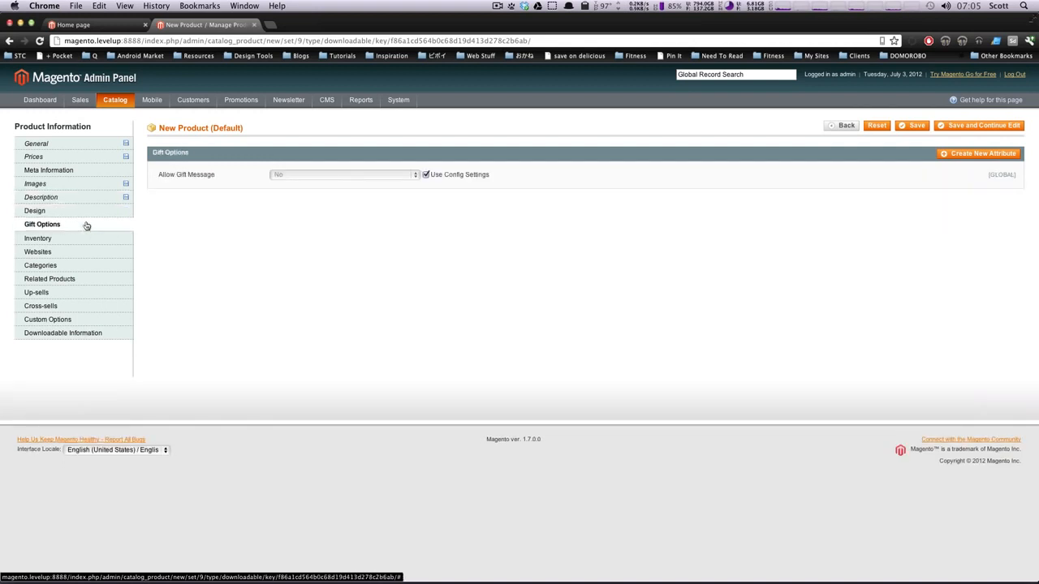
{"action": "left_click", "coordinate": [86, 243]}
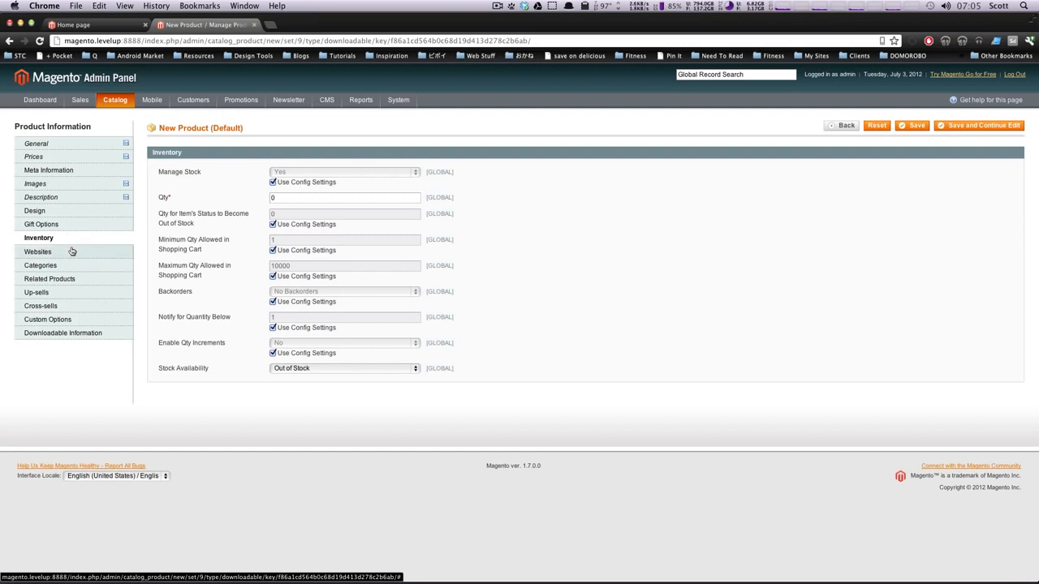
{"action": "left_click", "coordinate": [281, 198]}
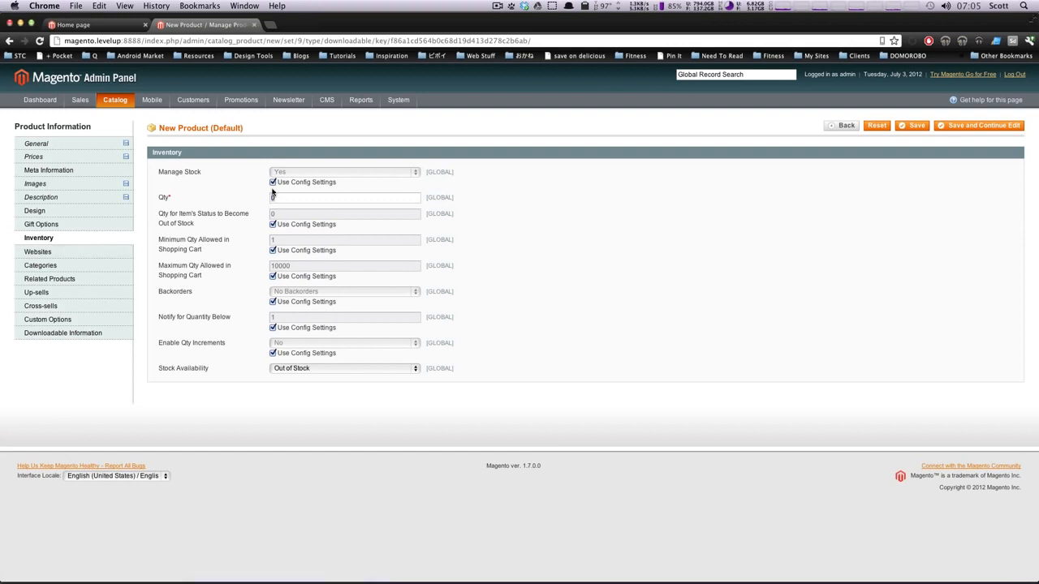
{"action": "key", "text": "BackSpace"}
{"action": "type", "text": "1000000"}
- Assign the product to the Main Website and to the Tutorials category
{"action": "left_click", "coordinate": [81, 253]}
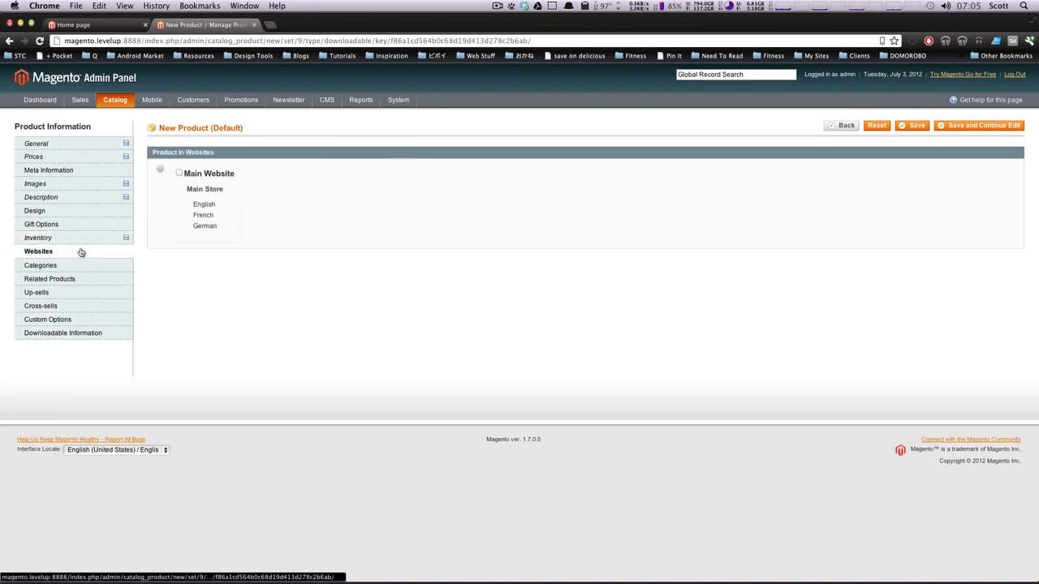
{"action": "left_click", "coordinate": [179, 174]}
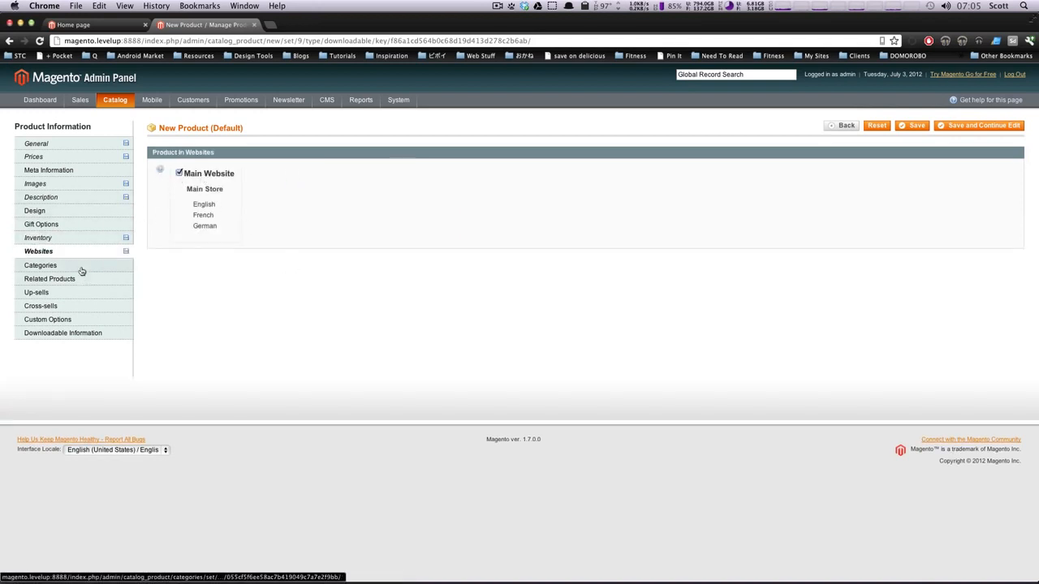
{"action": "left_click", "coordinate": [91, 266]}
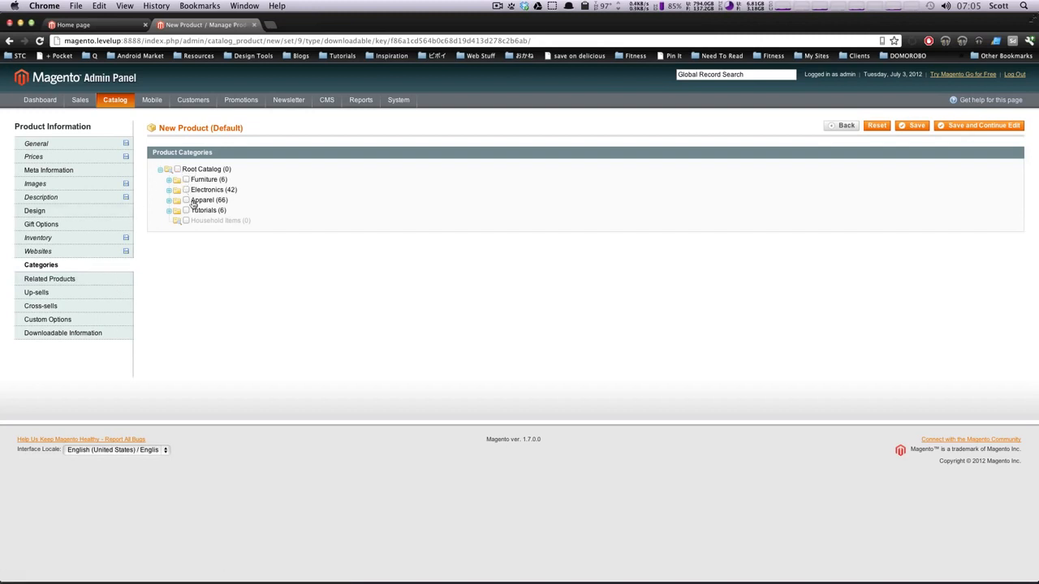
{"action": "left_click", "coordinate": [169, 211]}
{"action": "left_click", "coordinate": [186, 211]}
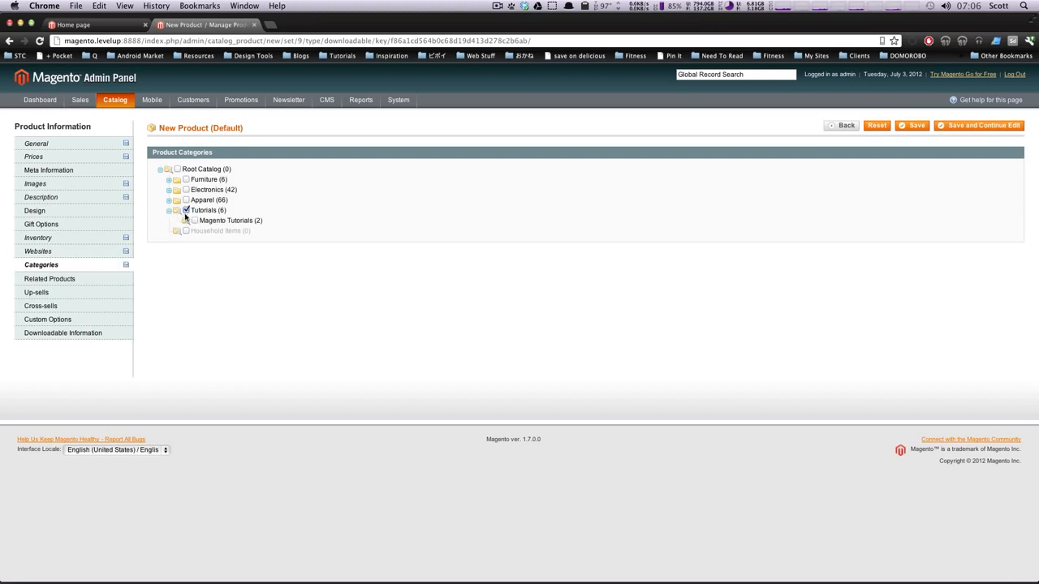
- Look through the product's related products, up-sells, cross-sells and custom options
{"action": "left_click", "coordinate": [73, 280]}
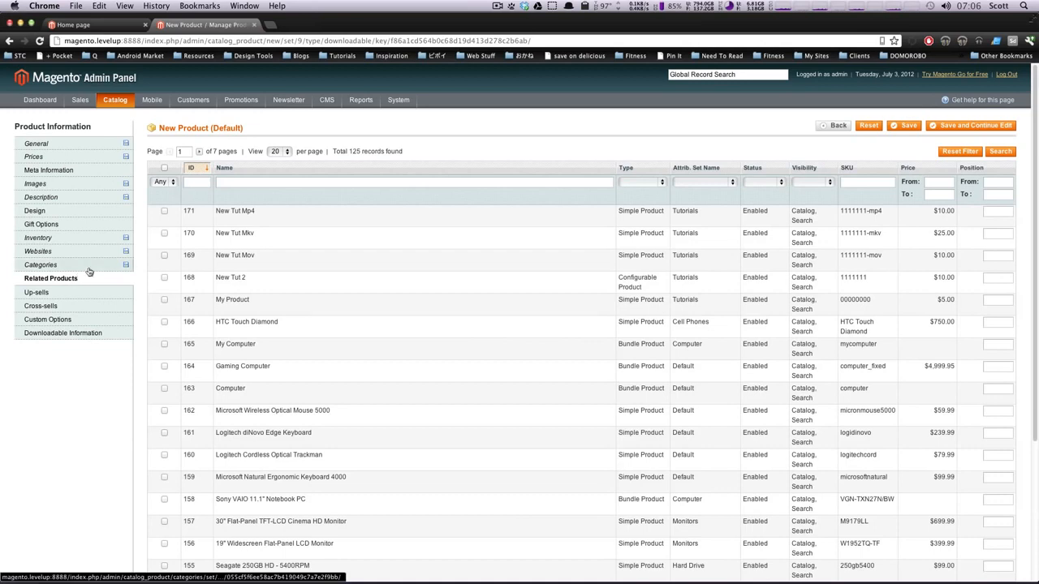
{"action": "left_click", "coordinate": [88, 268]}
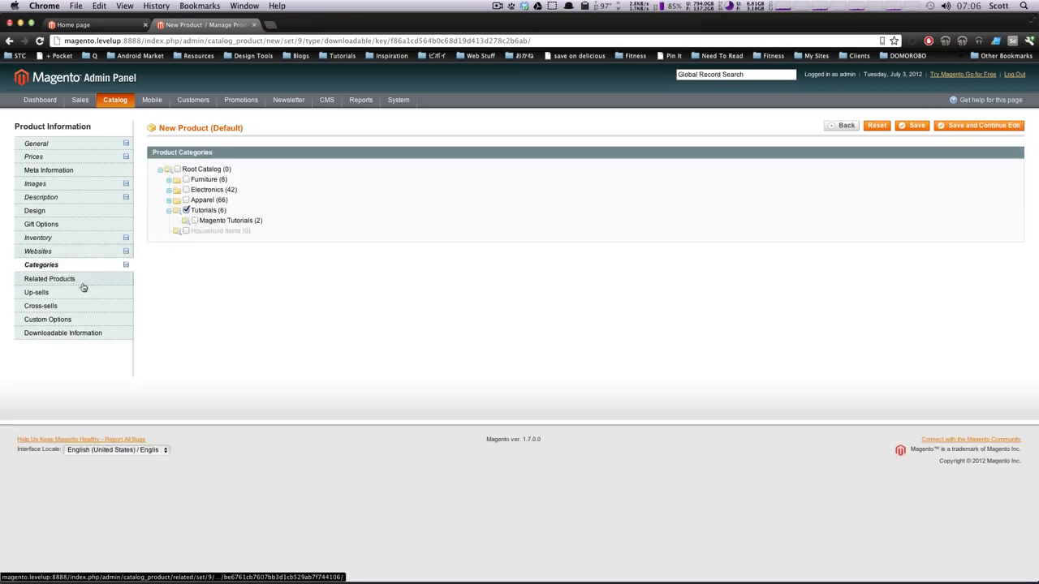
{"action": "left_click", "coordinate": [113, 280]}
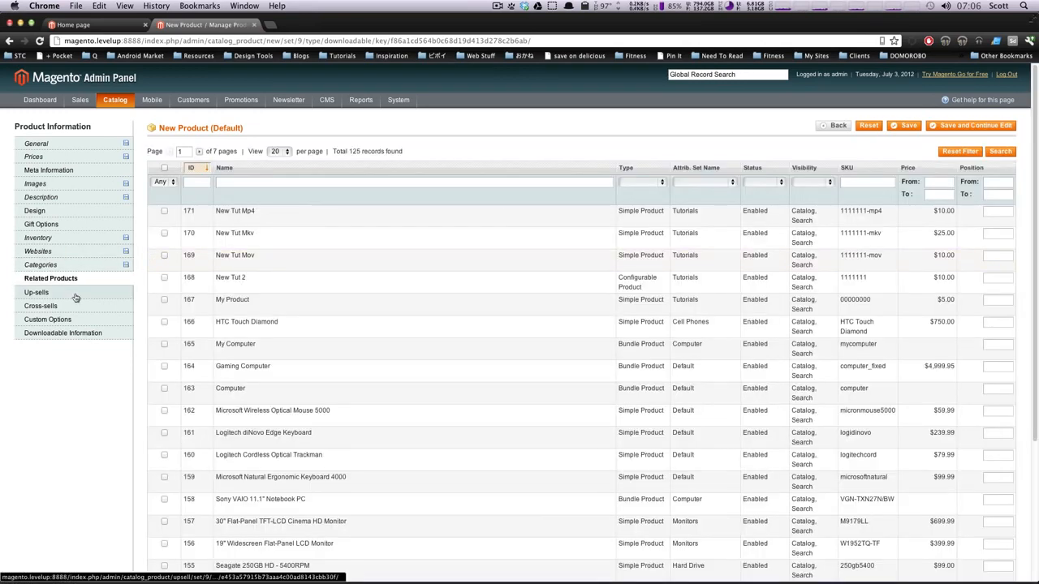
{"action": "left_click", "coordinate": [75, 295]}
{"action": "left_click", "coordinate": [68, 308]}
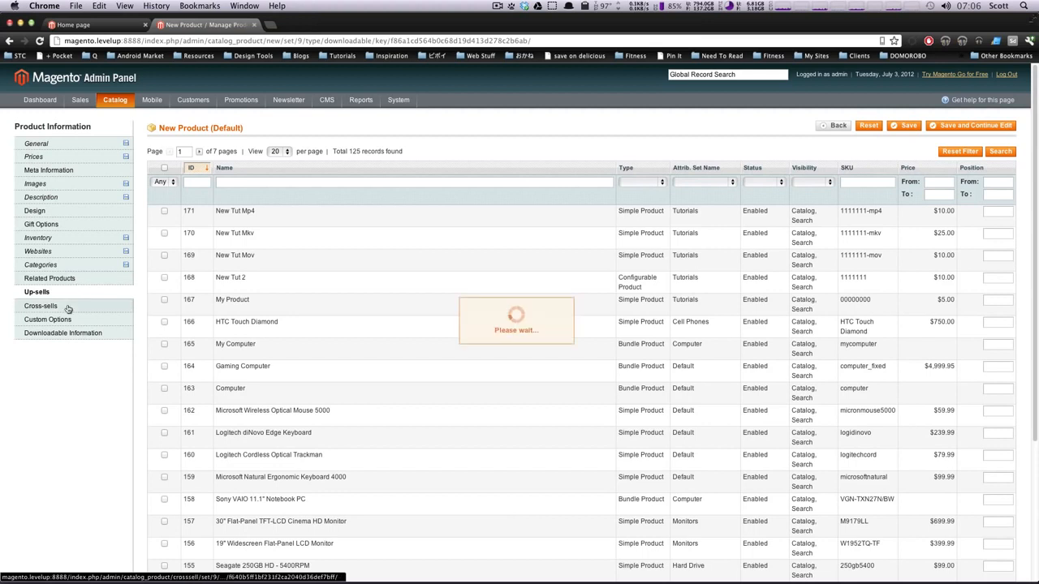
{"action": "left_click", "coordinate": [71, 322]}
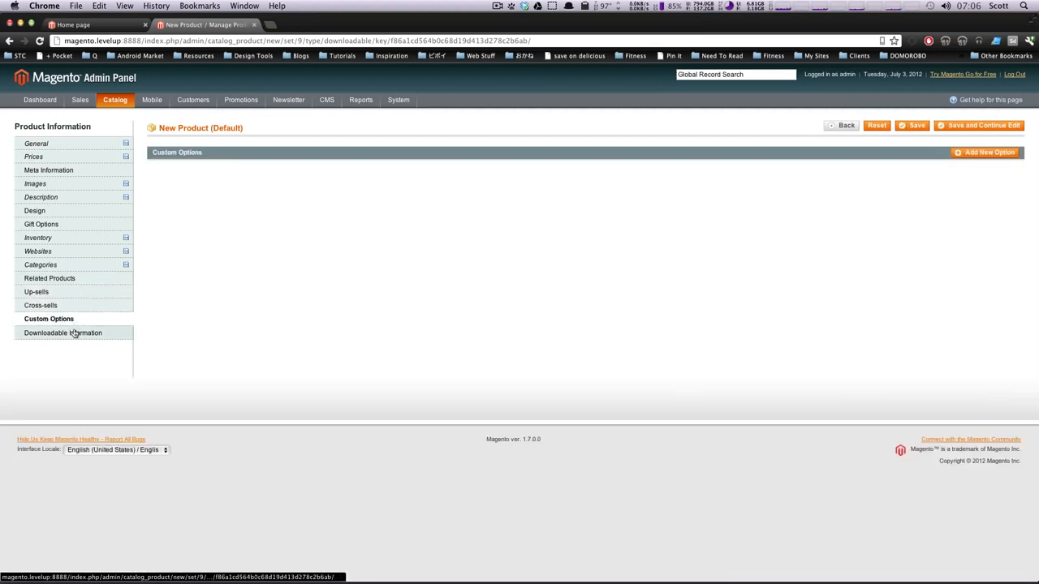
- Open the product's downloadable information and expand the Samples section to its title
{"action": "left_click", "coordinate": [72, 336]}
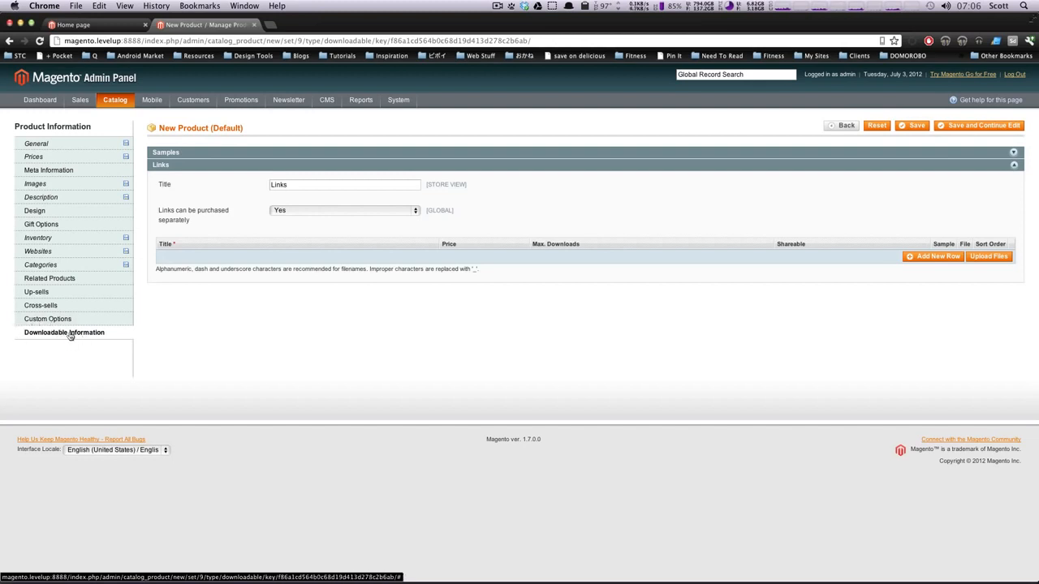
{"action": "left_click", "coordinate": [540, 155]}
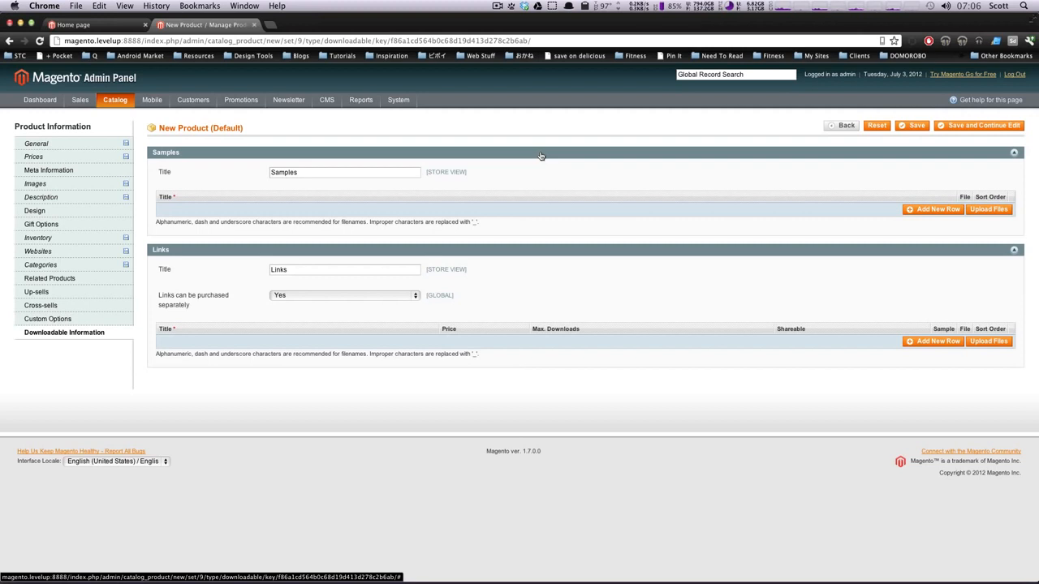
{"action": "left_click_drag", "start_coordinate": [336, 172], "coordinate": [281, 174]}
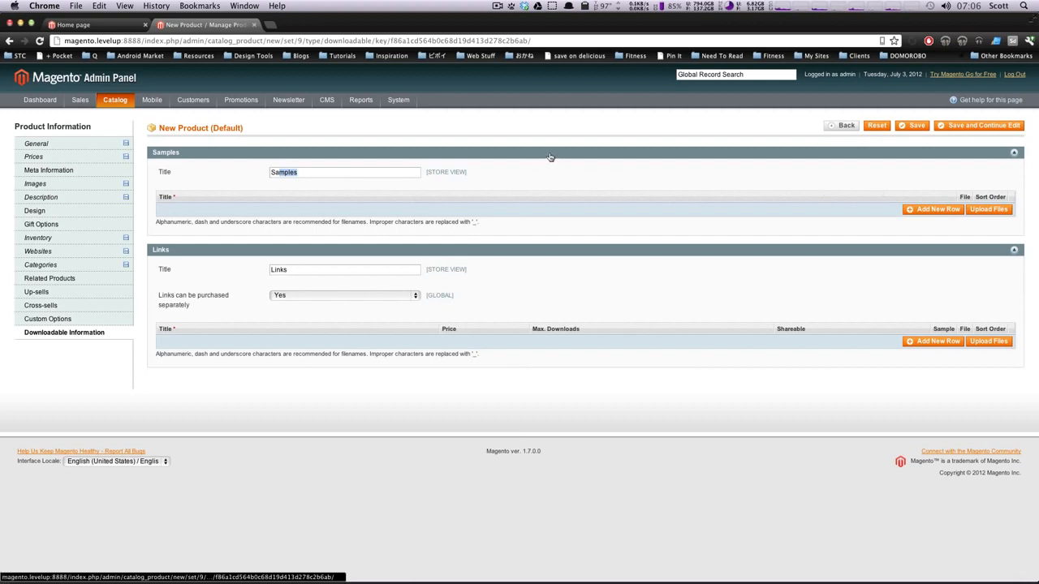
- Collapse the Samples section, title the Links section Tracks, and keep its links purchasable separately
{"action": "left_click", "coordinate": [746, 153]}
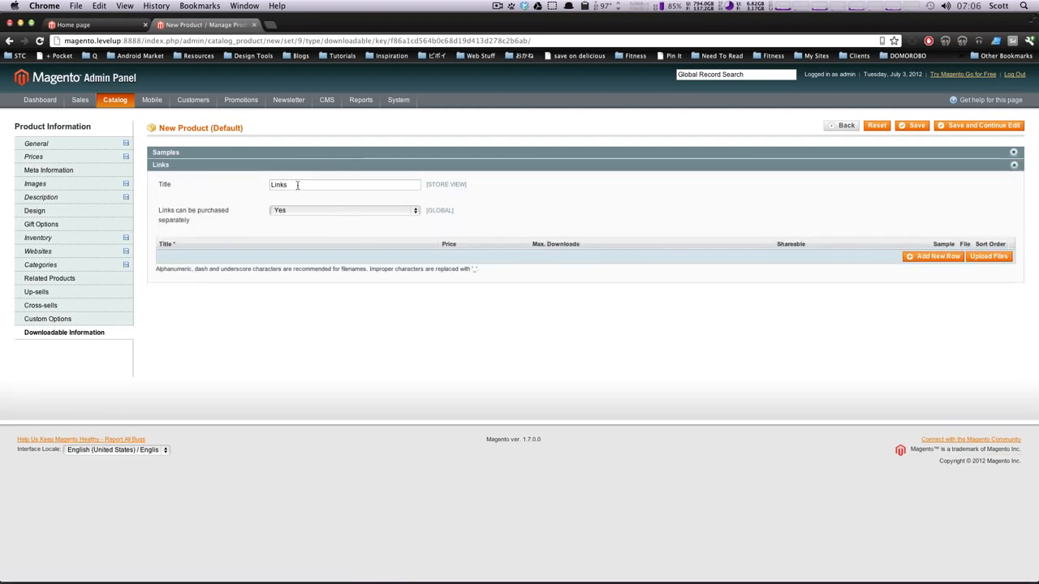
{"action": "left_click_drag", "start_coordinate": [298, 185], "coordinate": [248, 186]}
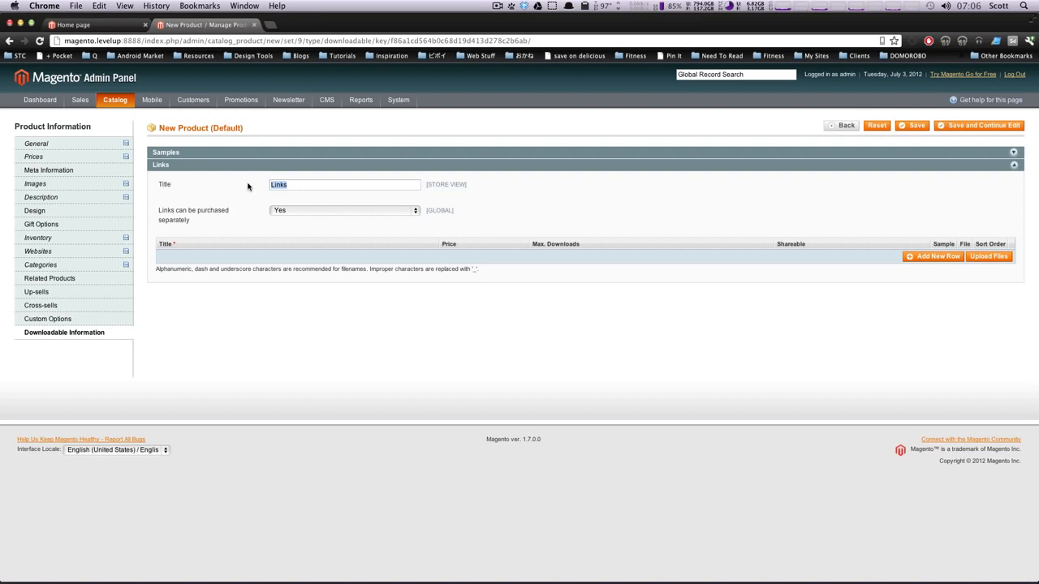
{"action": "type", "text": "Tracks"}
{"action": "right_click", "coordinate": [227, 211]}
{"action": "left_click", "coordinate": [198, 197]}
{"action": "left_click_drag", "start_coordinate": [159, 209], "coordinate": [228, 218]}
{"action": "left_click", "coordinate": [308, 211]}
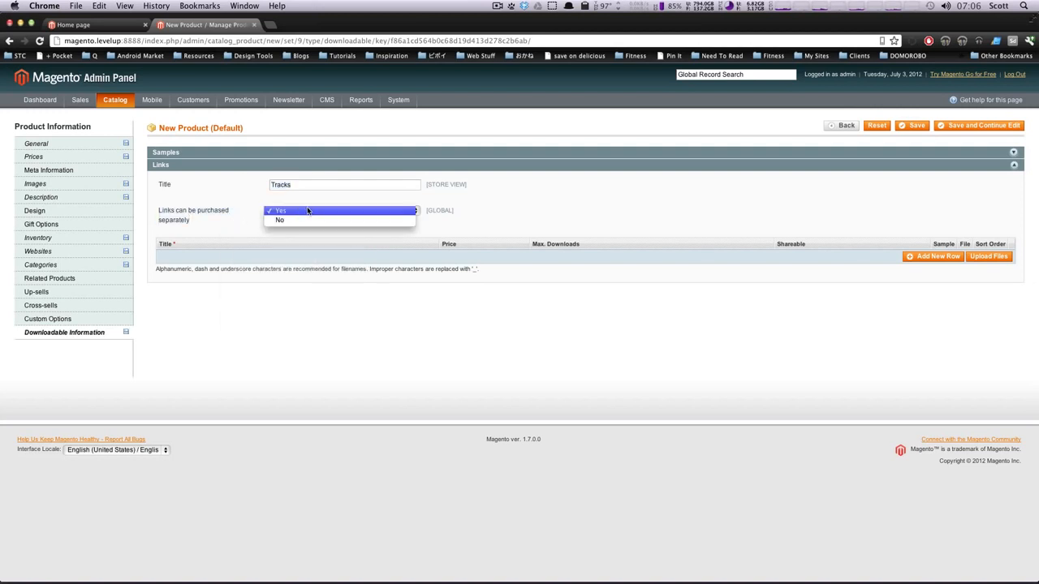
{"action": "left_click", "coordinate": [314, 212]}
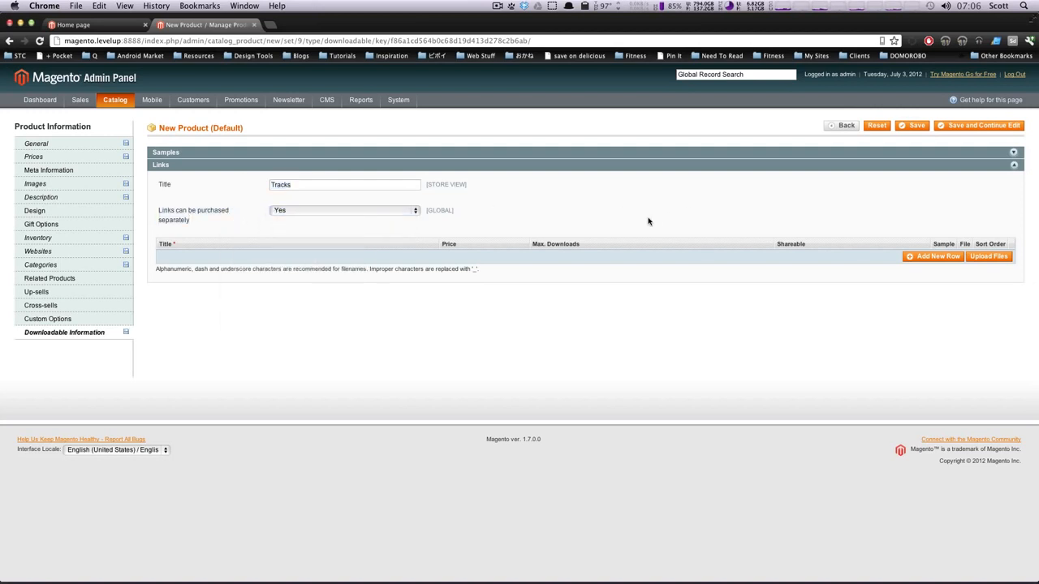
- Add a link row named Track 1 Stars priced at .99 USD with unlimited downloads
{"action": "left_click", "coordinate": [931, 257]}
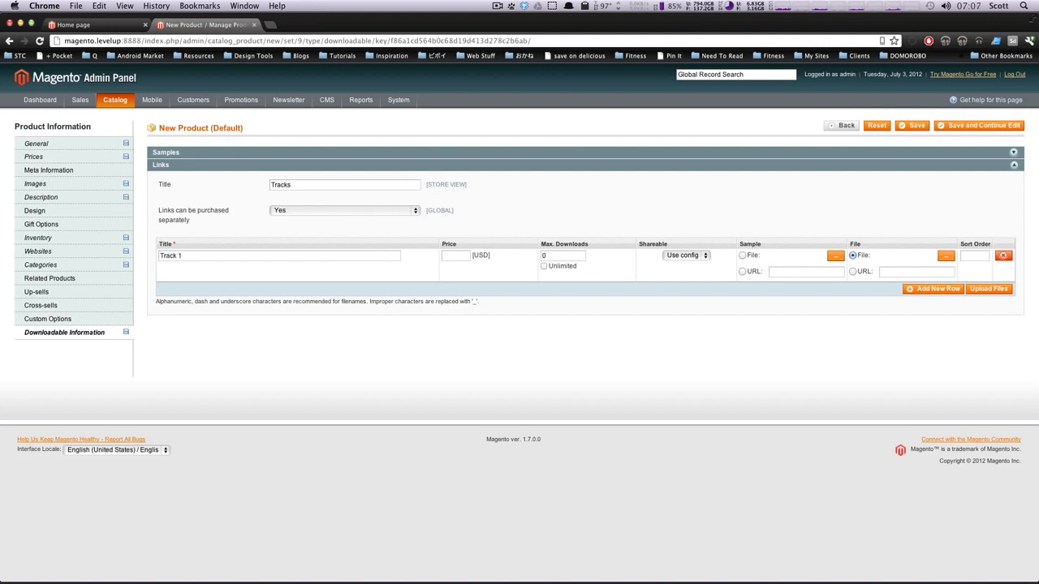
{"action": "key", "text": "super+Tab"}
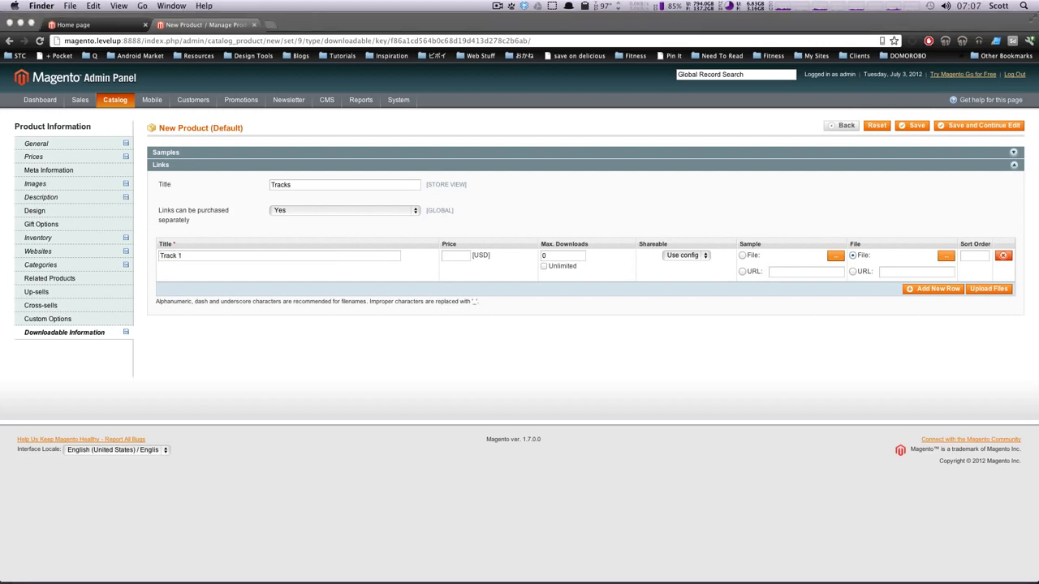
{"action": "left_click", "coordinate": [275, 255]}
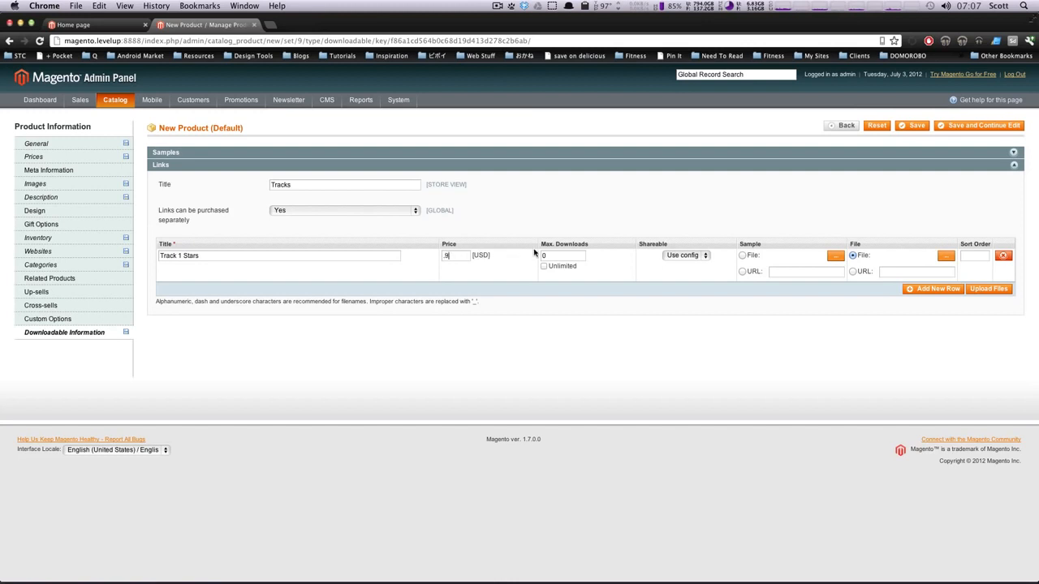
{"action": "type", "text": "9"}
{"action": "left_click", "coordinate": [544, 266]}
- Check the Shareable options for the first track, keeping Use config
{"action": "left_click", "coordinate": [703, 257]}
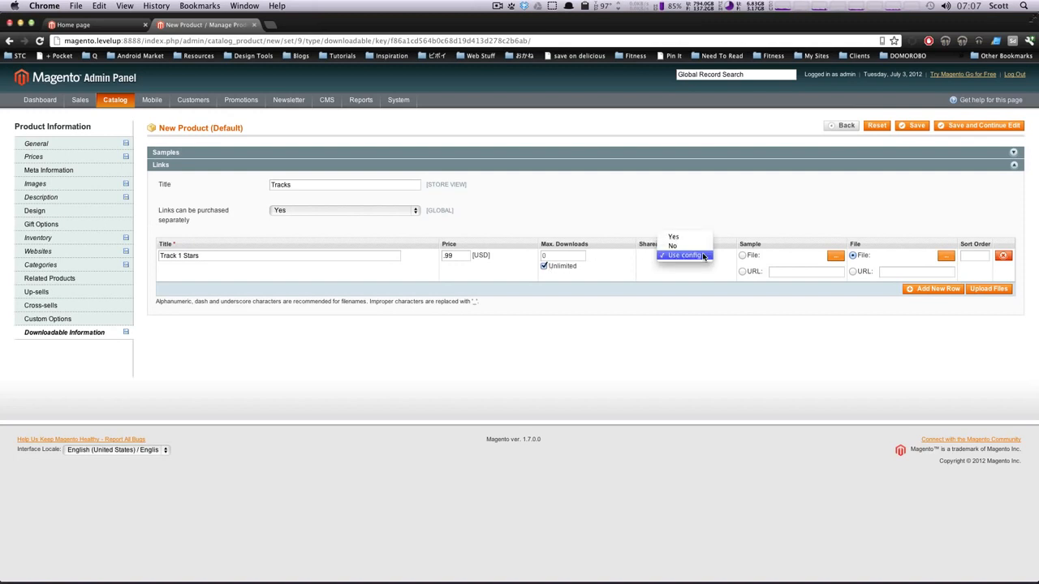
{"action": "left_click", "coordinate": [707, 259]}
{"action": "left_click", "coordinate": [692, 257]}
{"action": "left_click", "coordinate": [690, 257]}
{"action": "left_click", "coordinate": [690, 260]}
{"action": "left_click", "coordinate": [690, 256]}
{"action": "left_click", "coordinate": [684, 257]}
{"action": "left_click", "coordinate": [710, 284]}
- Set the first track's sample source to File and choose 14 Stars.mp3 from the Domestic Robot Demros music folder as its download file
{"action": "left_click", "coordinate": [757, 256]}
{"action": "left_click", "coordinate": [946, 256]}
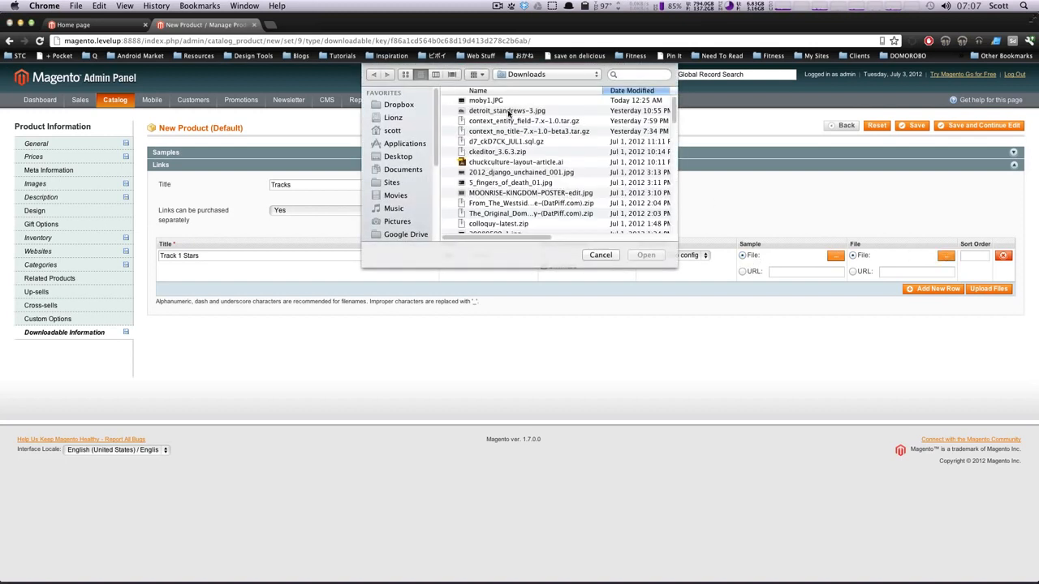
{"action": "left_click", "coordinate": [396, 210]}
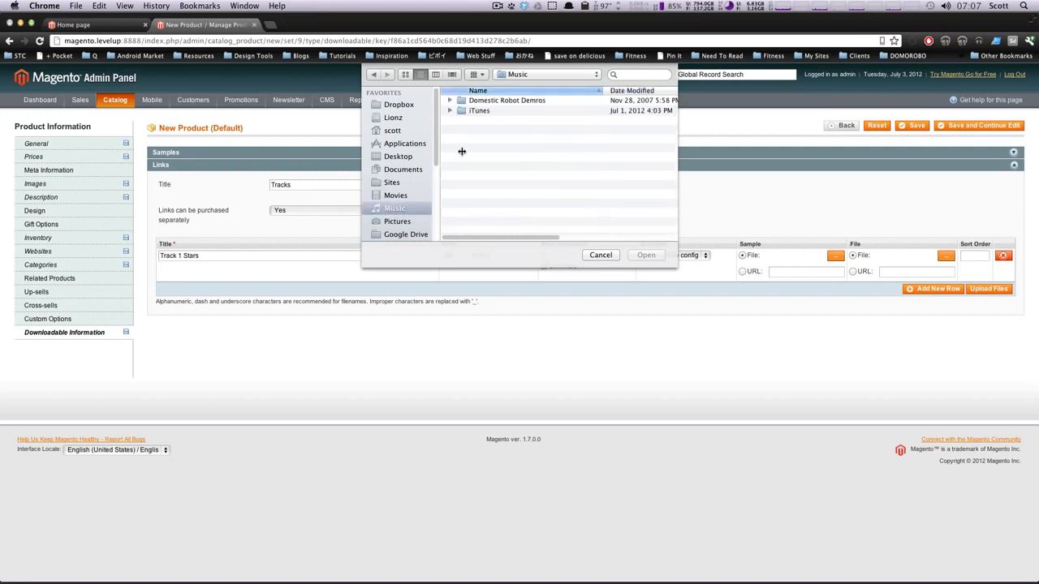
{"action": "double_click", "coordinate": [496, 101]}
{"action": "left_click", "coordinate": [485, 152]}
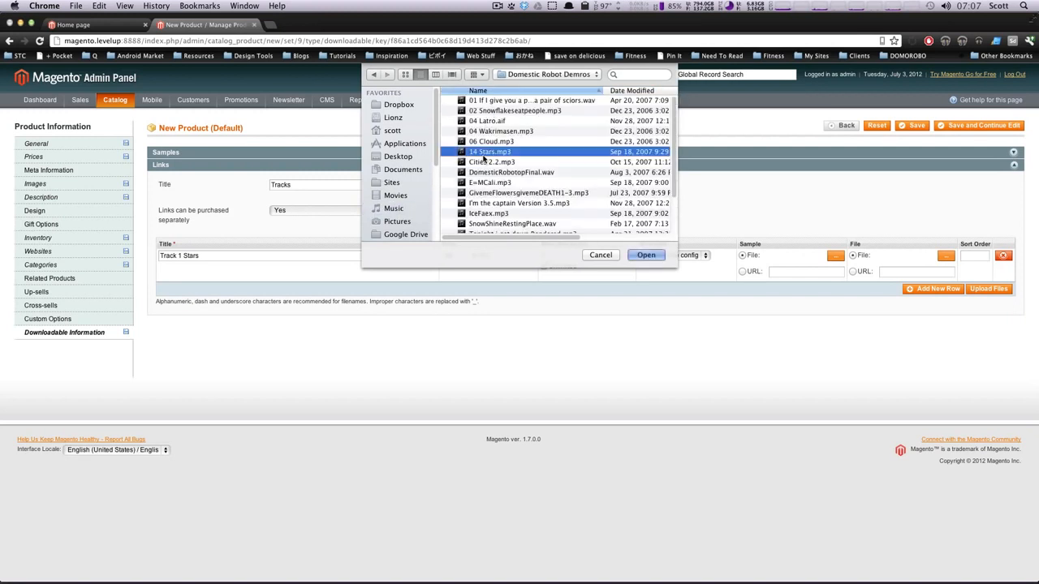
{"action": "left_click", "coordinate": [646, 255]}
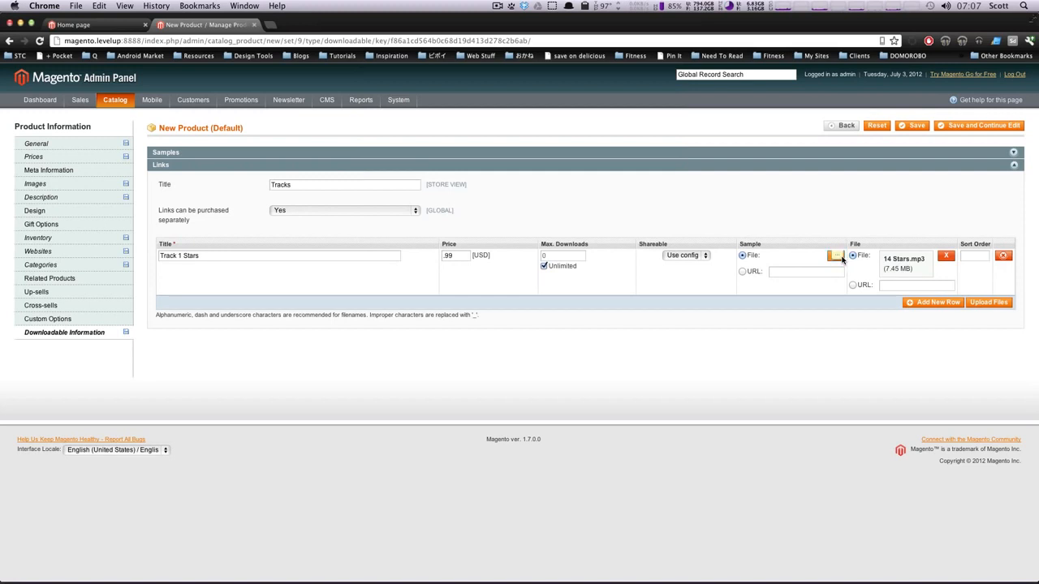
- Choose 14 Stars.mp3 as the first track's sample and upload its files with sort order 0
{"action": "left_click", "coordinate": [836, 258]}
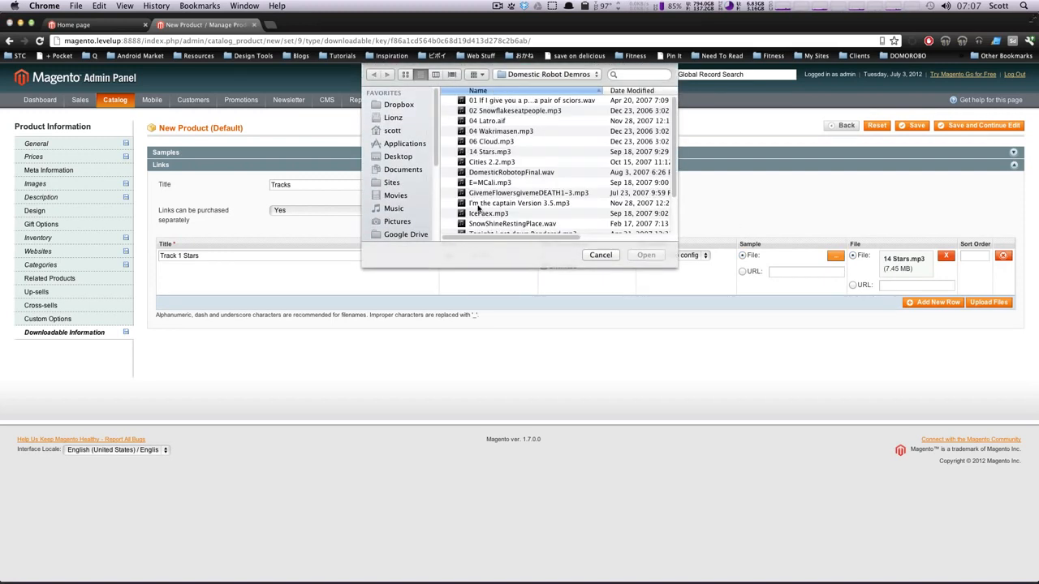
{"action": "left_click", "coordinate": [501, 152]}
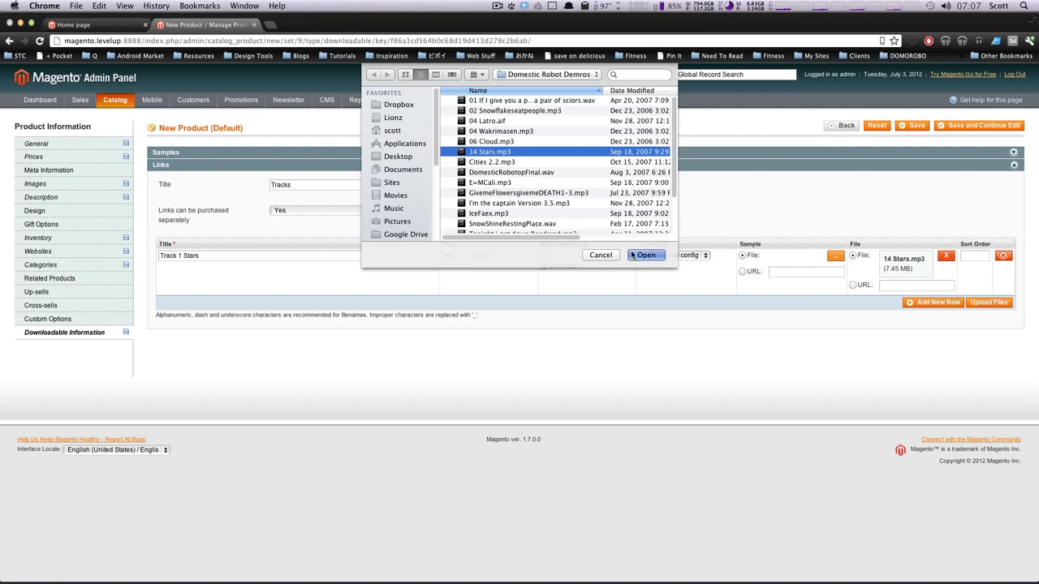
{"action": "left_click", "coordinate": [653, 256]}
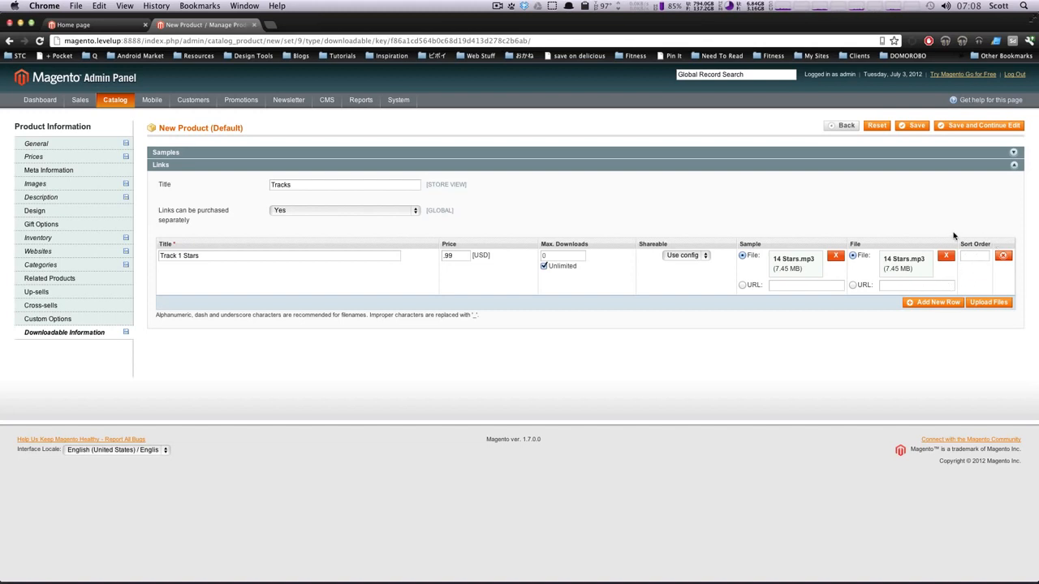
{"action": "type", "text": "0"}
{"action": "left_click", "coordinate": [987, 304]}
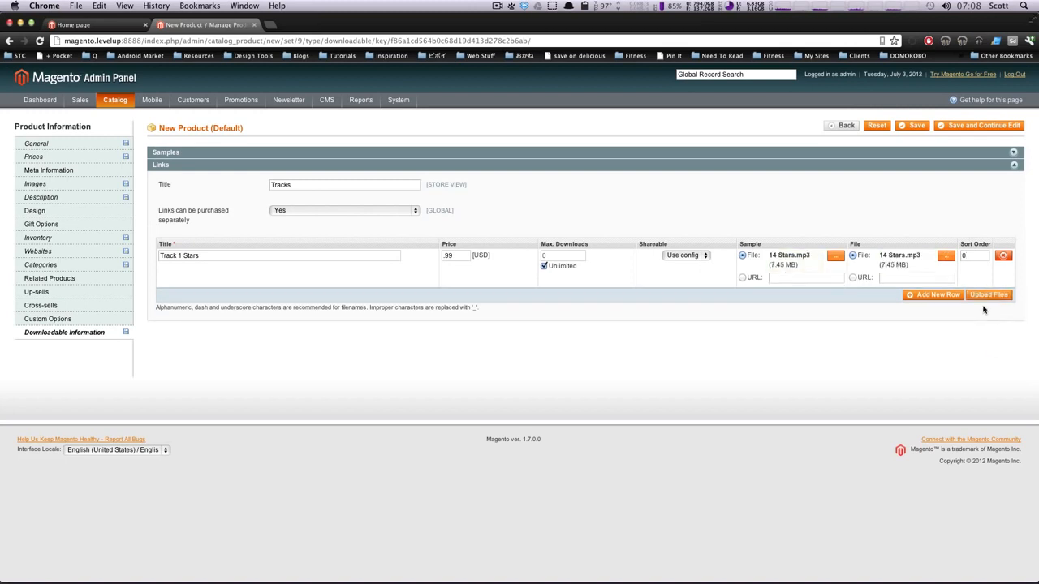
- Add a second link row named Track 2 Cities priced at .99 USD with unlimited downloads
{"action": "left_click", "coordinate": [920, 298]}
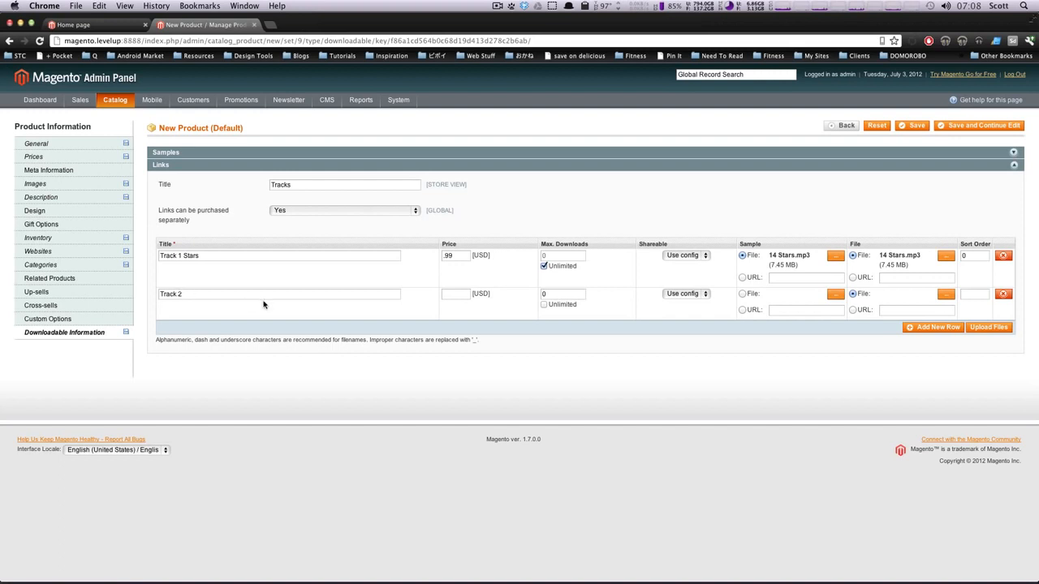
{"action": "type", "text": "Track 2 Cities"}
{"action": "left_click", "coordinate": [455, 294]}
{"action": "type", "text": ".99"}
{"action": "left_click", "coordinate": [544, 304]}
- Upload Cities 2.2.mp3 as both the sample and the download file of the second track, with sort order 1
{"action": "left_click", "coordinate": [835, 295]}
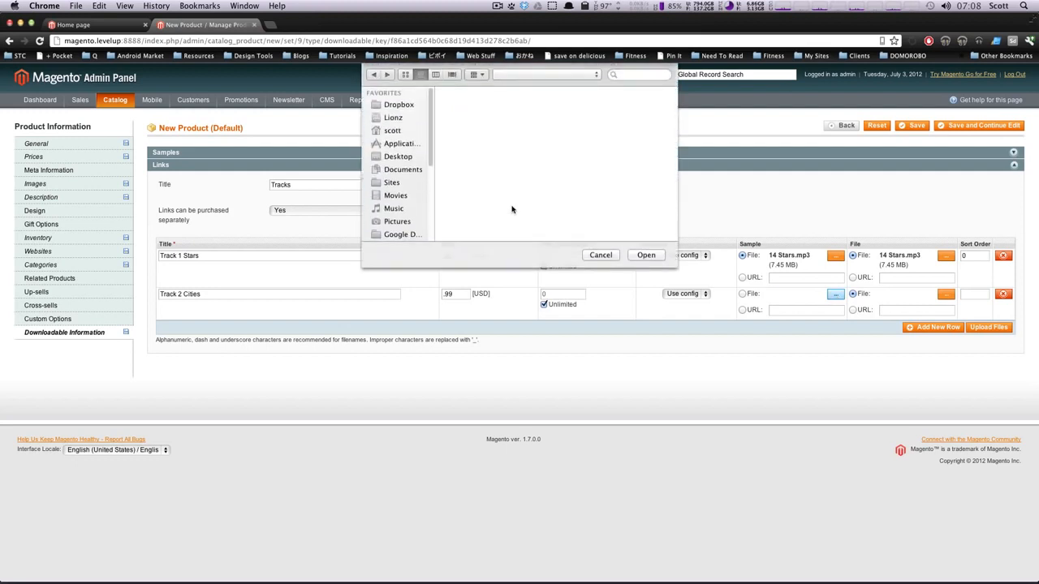
{"action": "left_click", "coordinate": [492, 162]}
{"action": "left_click", "coordinate": [646, 255]}
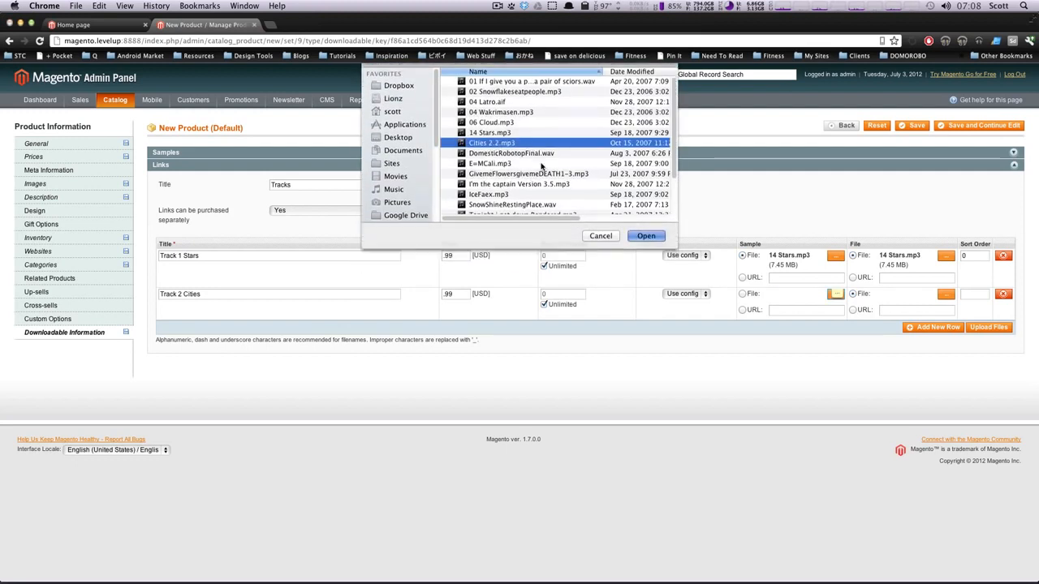
{"action": "left_click", "coordinate": [946, 295]}
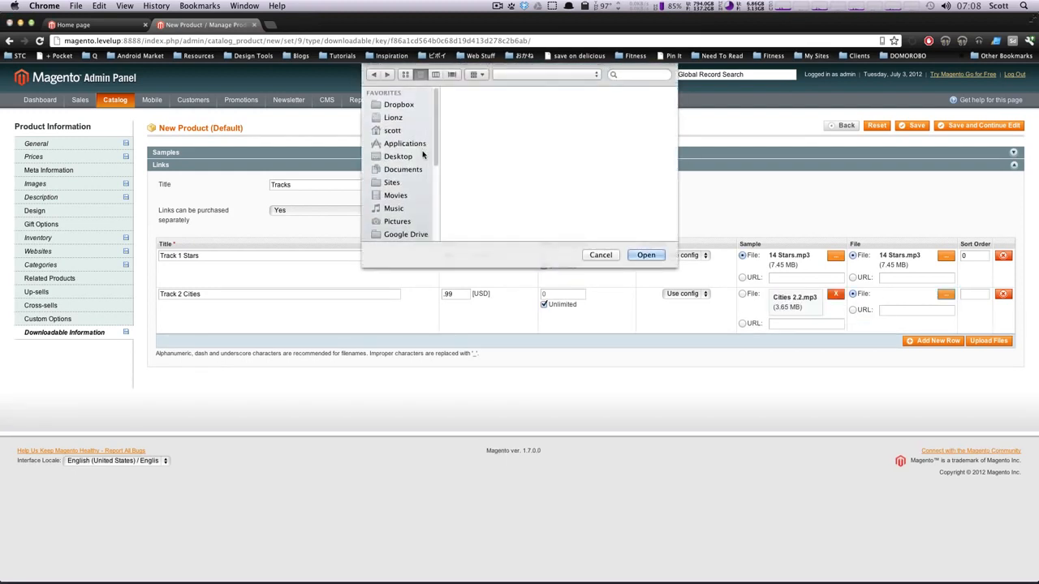
{"action": "left_click", "coordinate": [647, 255]}
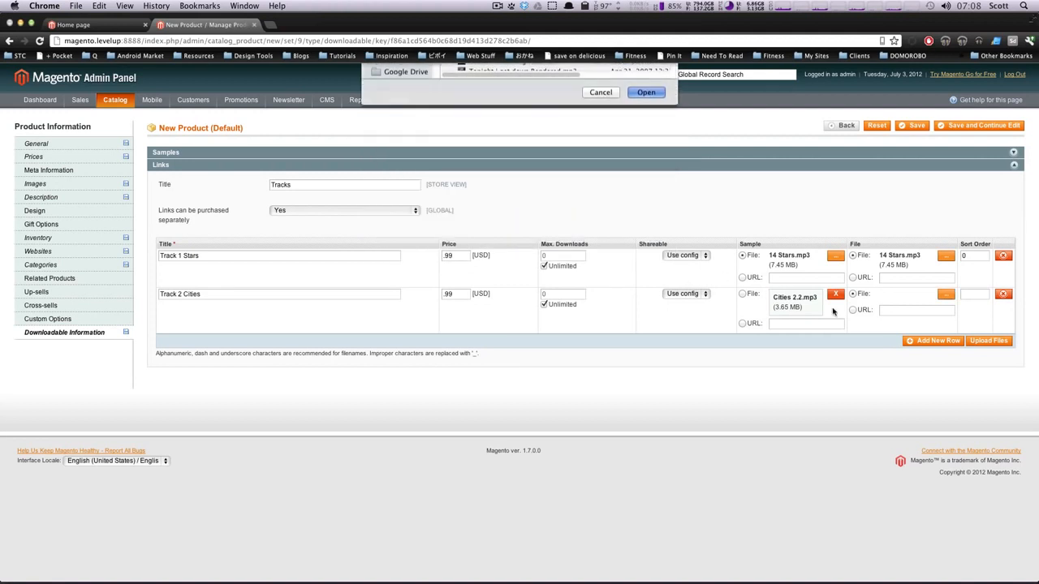
{"action": "left_click", "coordinate": [989, 341]}
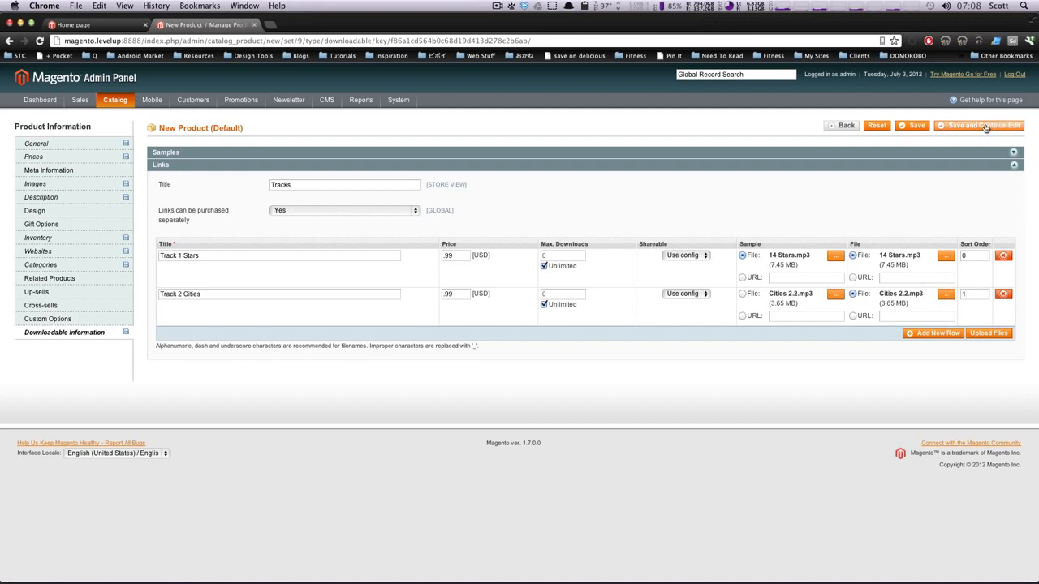
- Save the new album product and look over the product list
{"action": "left_click", "coordinate": [922, 126]}
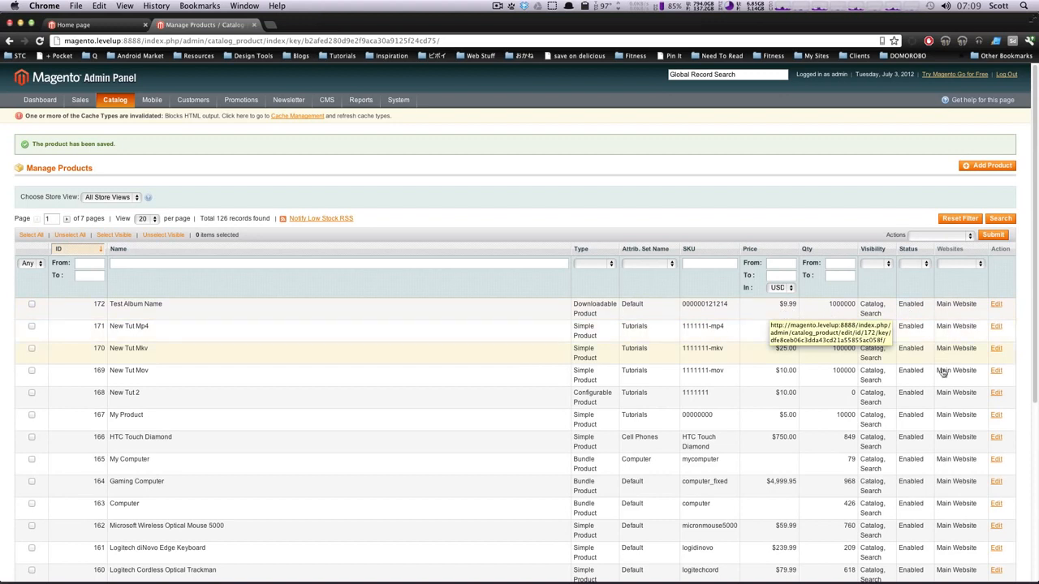
{"action": "scroll", "coordinate": [952, 487], "scroll_direction": "down", "scroll_amount": 2}
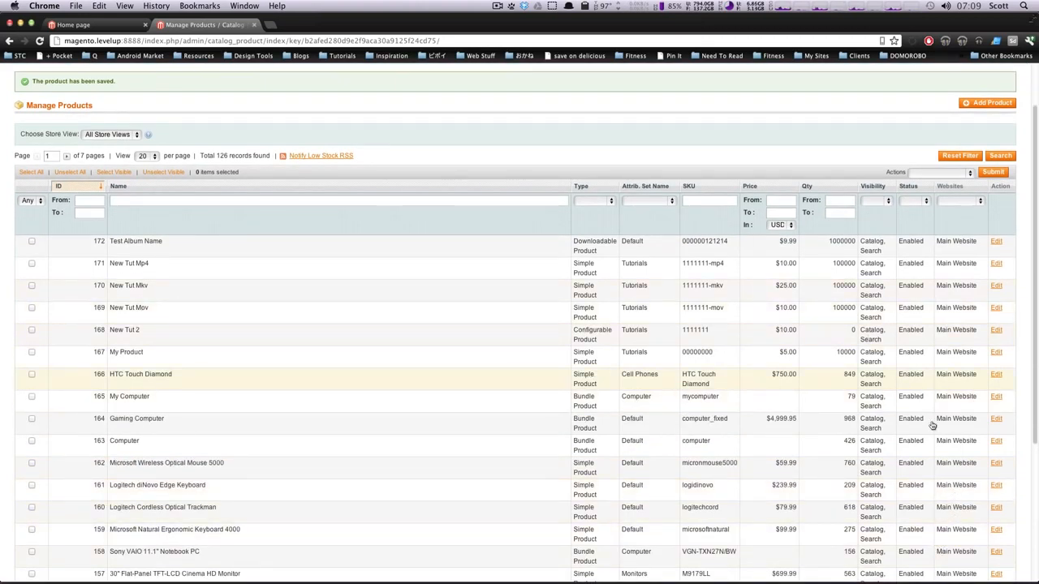
{"action": "scroll", "coordinate": [946, 372], "scroll_direction": "up", "scroll_amount": 2}
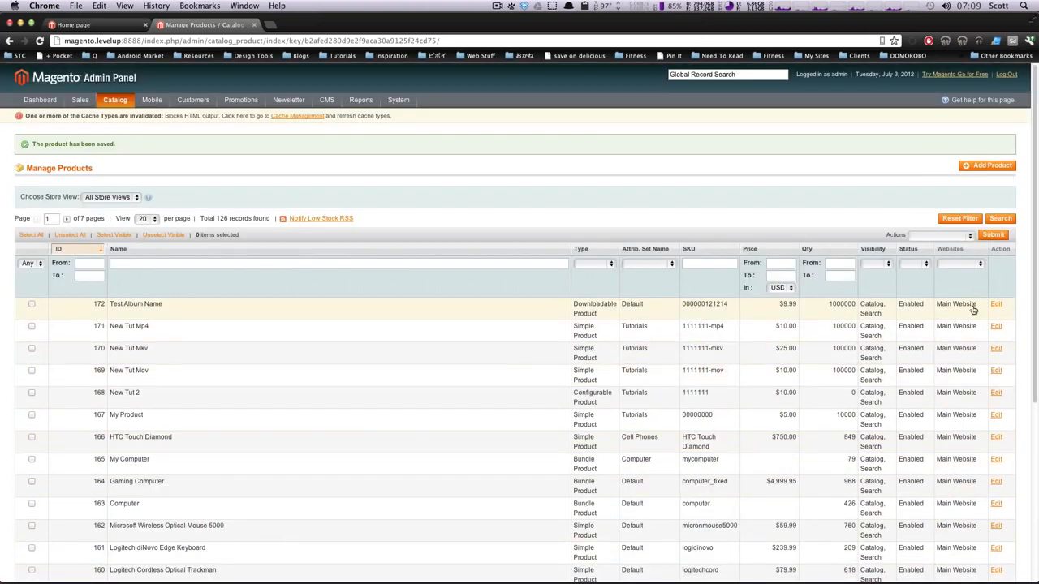
- Check the storefront's Tutorials category for the new album product
{"action": "left_click", "coordinate": [89, 26]}
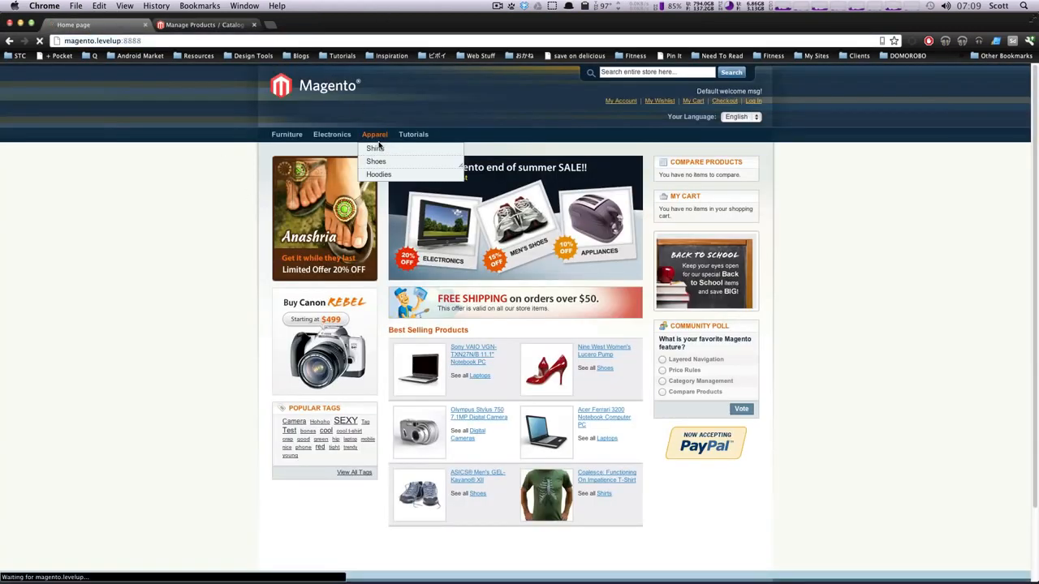
{"action": "mouse_move", "coordinate": [414, 144]}
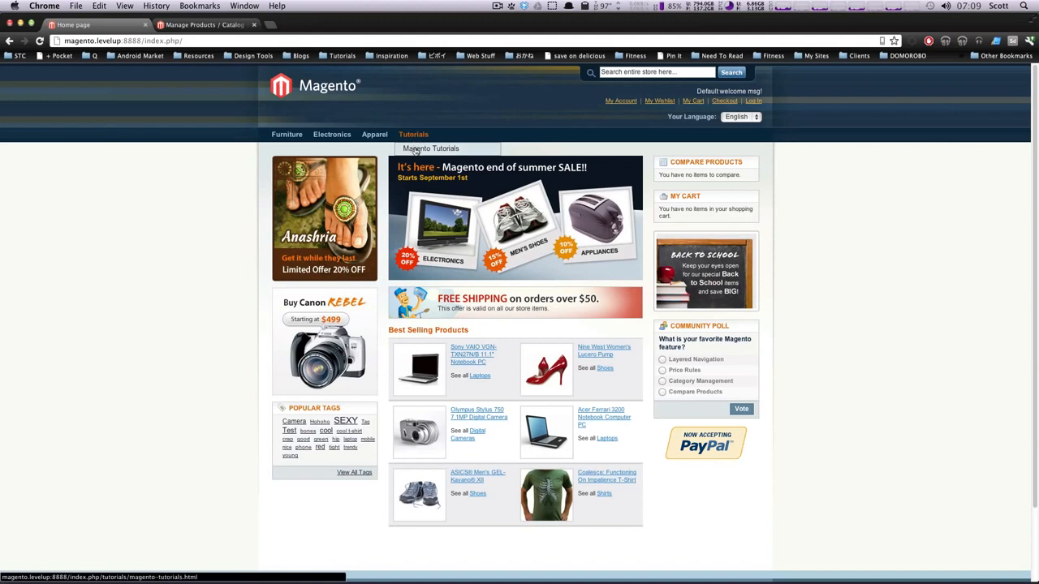
{"action": "left_click", "coordinate": [414, 138]}
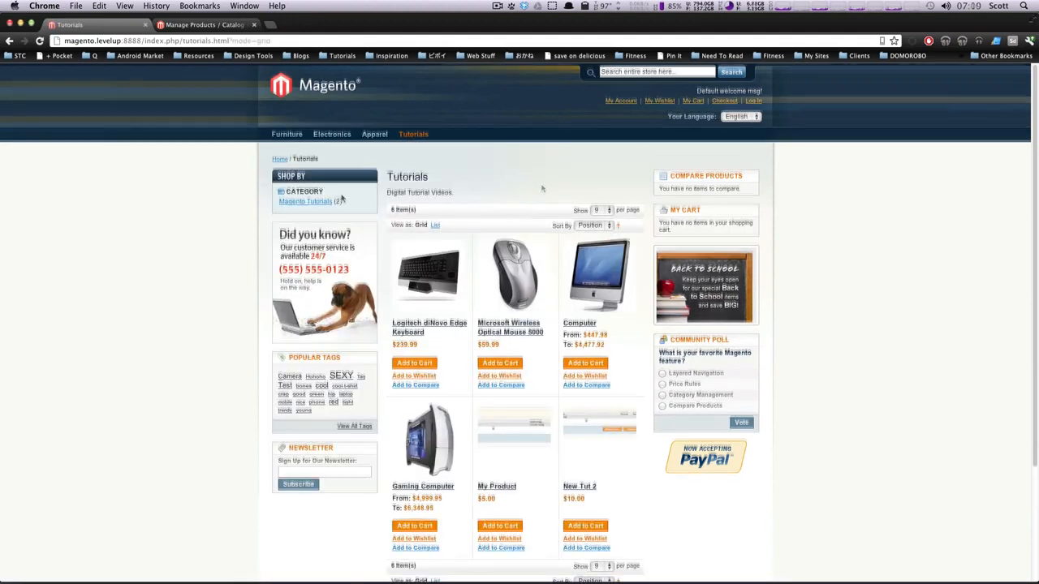
{"action": "scroll", "coordinate": [601, 308], "scroll_direction": "down", "scroll_amount": 4}
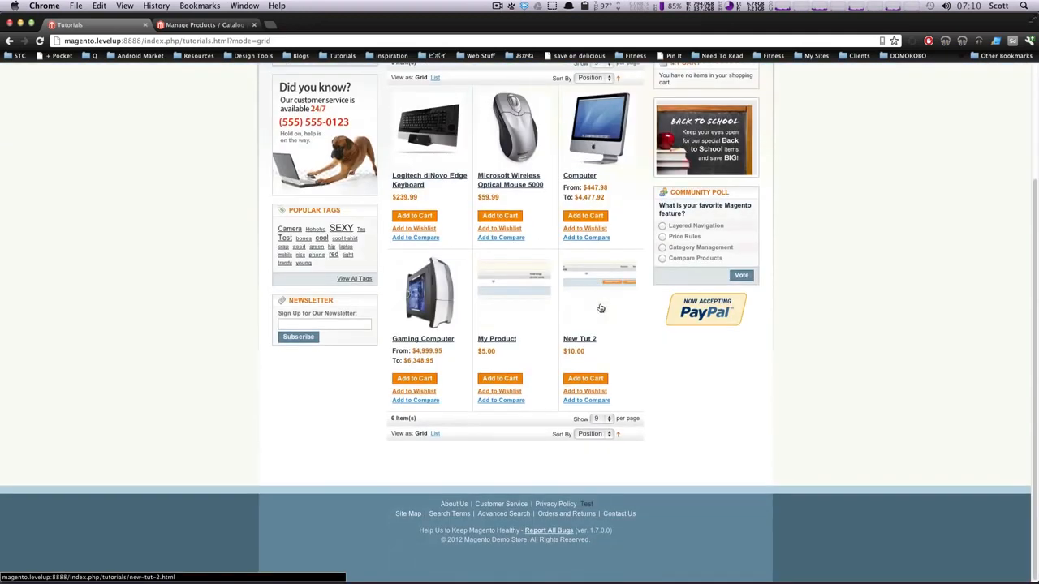
{"action": "scroll", "coordinate": [601, 307], "scroll_direction": "up", "scroll_amount": 4}
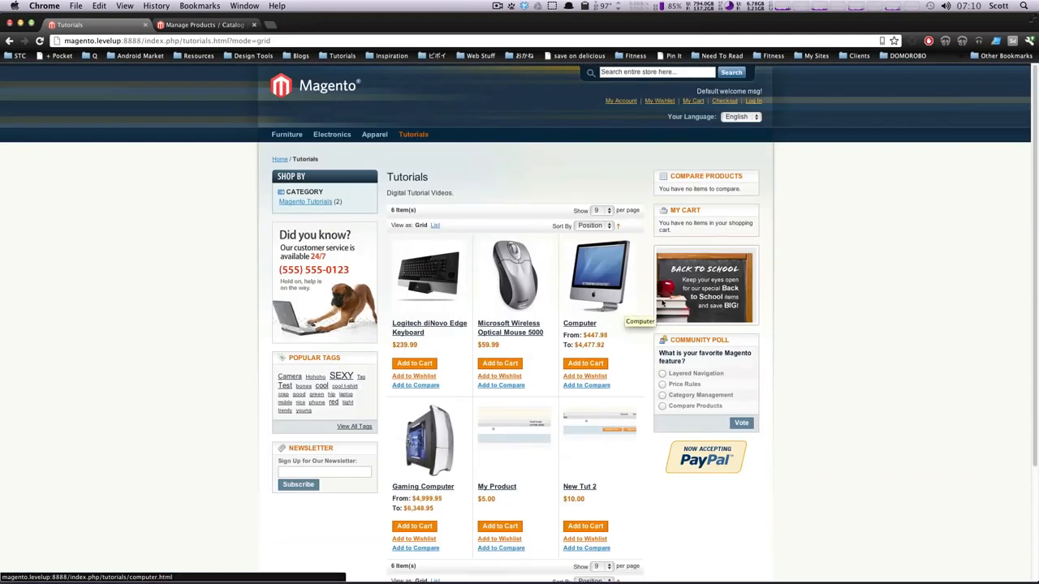
- Open Test Album Name for editing in the admin product list and set its stock availability to In Stock
{"action": "left_click", "coordinate": [211, 24]}
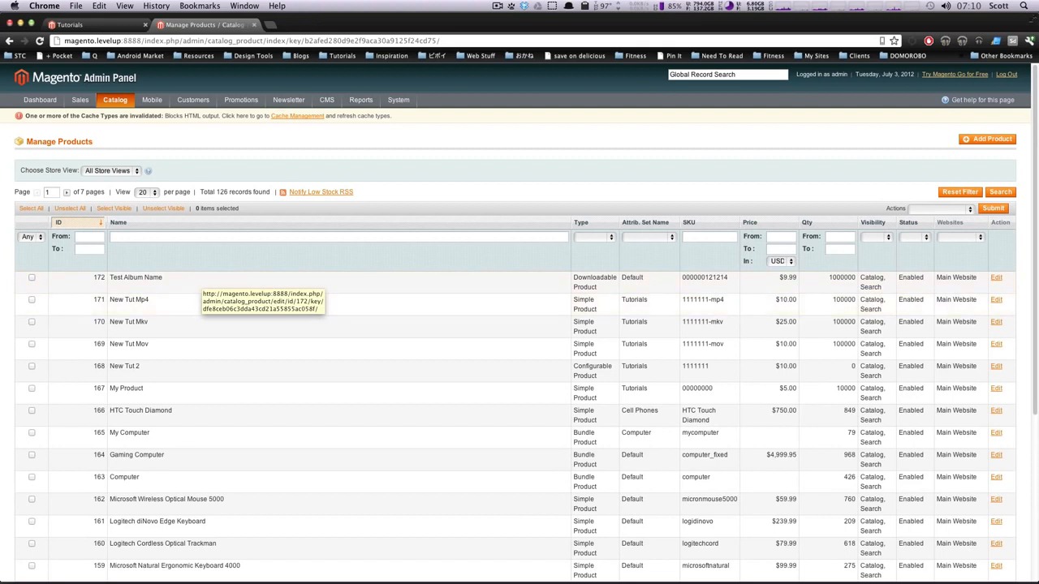
{"action": "left_click", "coordinate": [996, 279]}
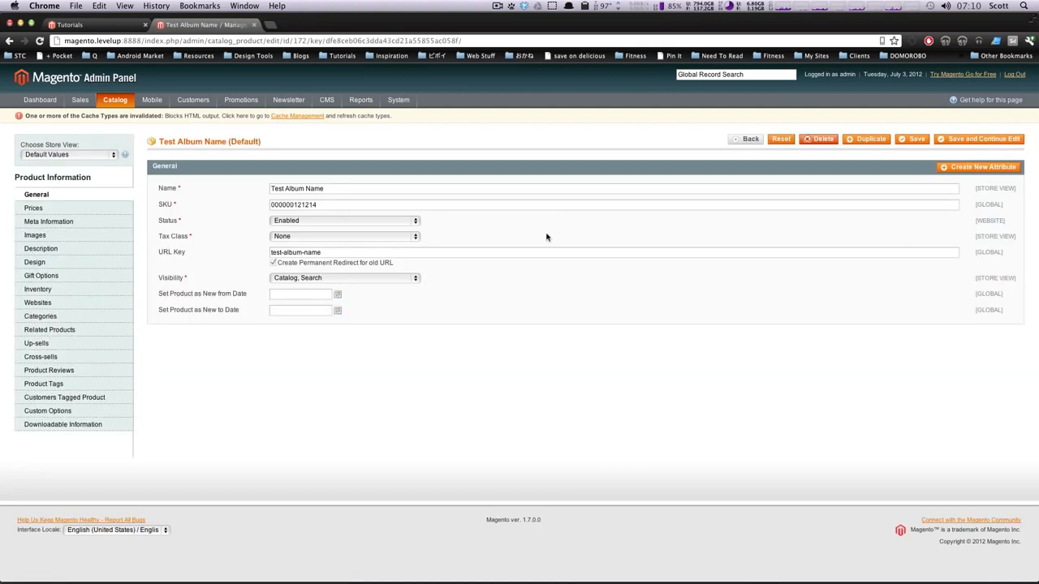
{"action": "left_click", "coordinate": [71, 290]}
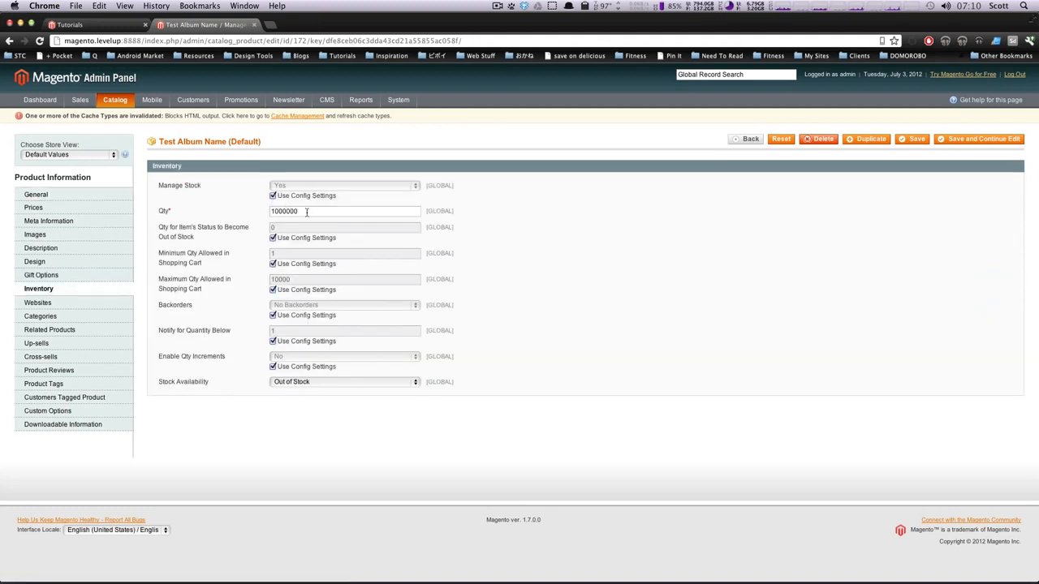
{"action": "left_click_drag", "start_coordinate": [150, 381], "coordinate": [207, 387]}
{"action": "left_click", "coordinate": [293, 386]}
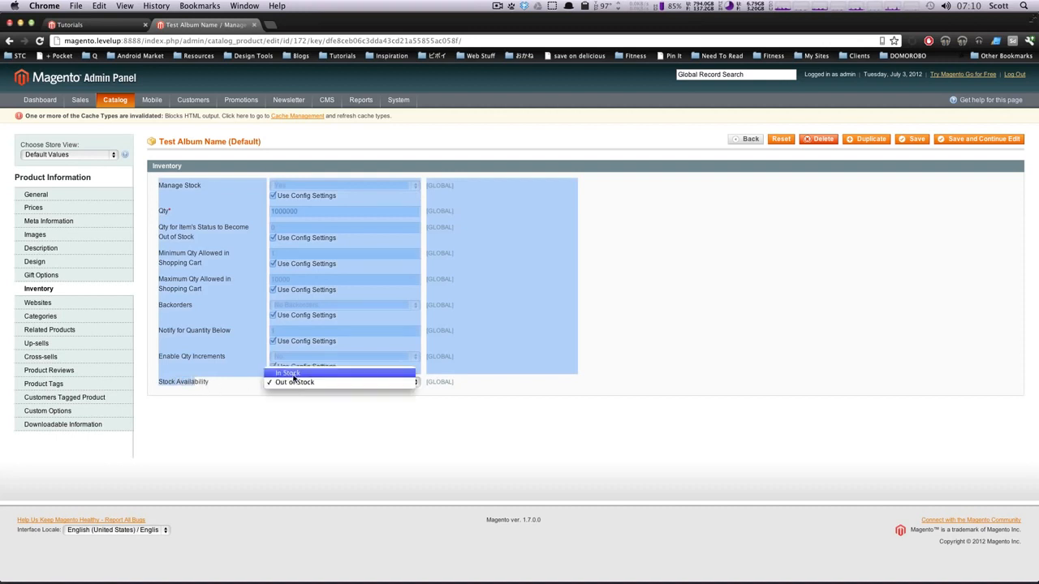
{"action": "left_click", "coordinate": [293, 376]}
{"action": "left_click", "coordinate": [499, 401]}
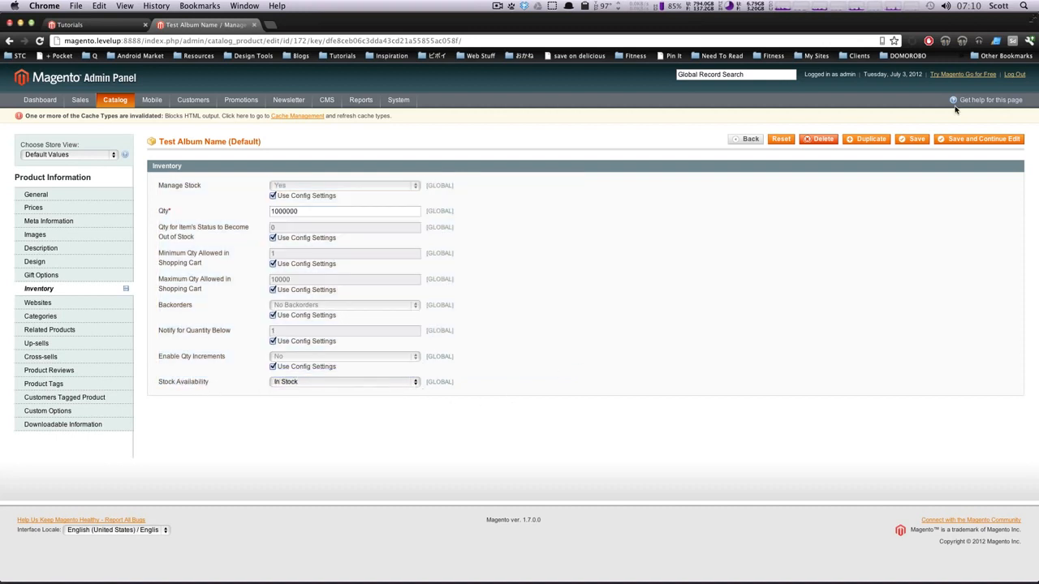
- Save the album product and open its page from the storefront's reloaded Tutorials category
{"action": "left_click", "coordinate": [923, 141]}
{"action": "left_click", "coordinate": [930, 140]}
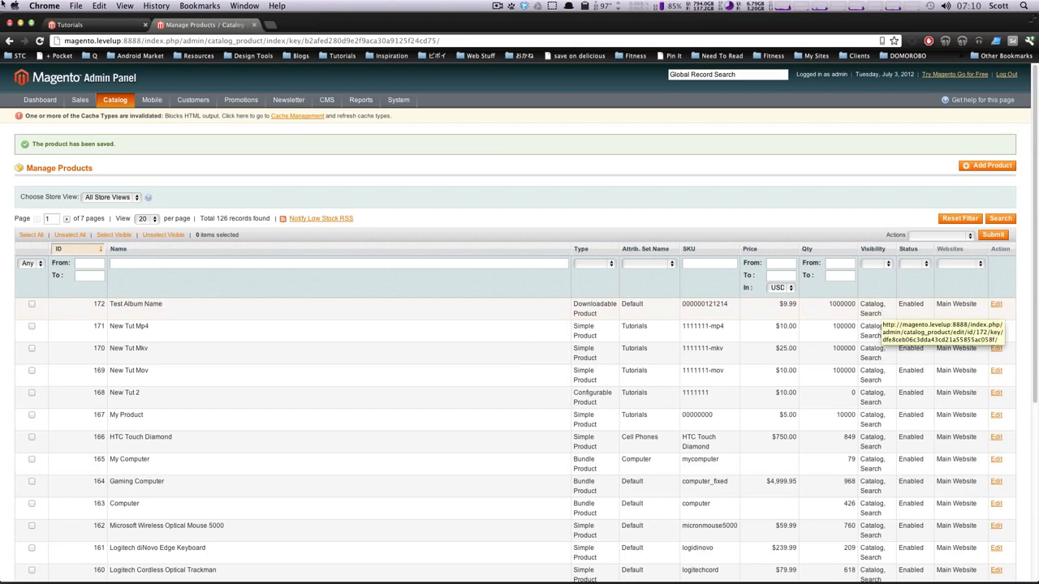
{"action": "left_click", "coordinate": [81, 27]}
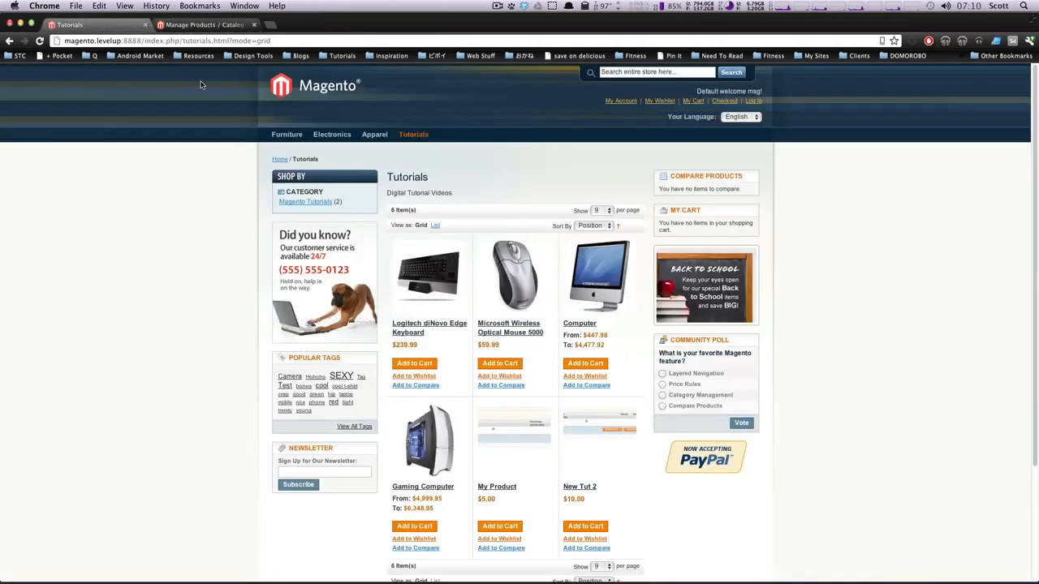
{"action": "left_click", "coordinate": [40, 41]}
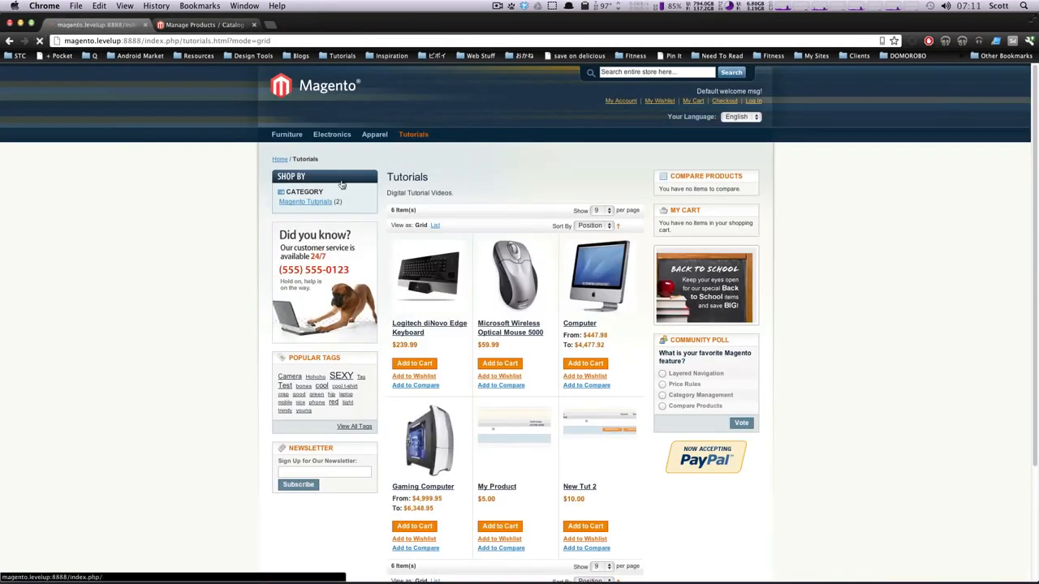
{"action": "scroll", "coordinate": [493, 253], "scroll_direction": "down", "scroll_amount": 3}
{"action": "scroll", "coordinate": [493, 253], "scroll_direction": "down", "scroll_amount": 6}
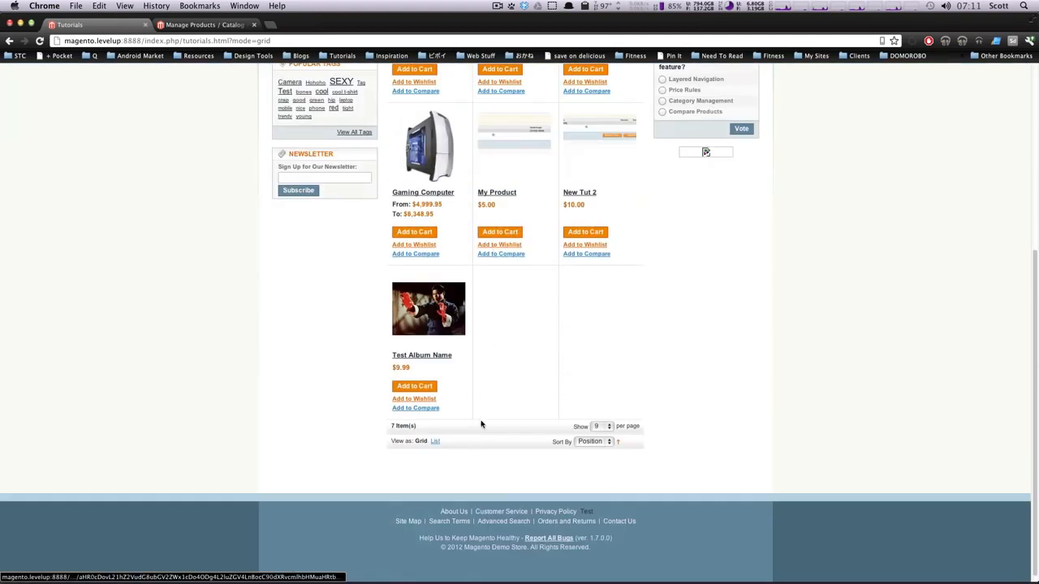
{"action": "scroll", "coordinate": [447, 318], "scroll_direction": "up", "scroll_amount": 4}
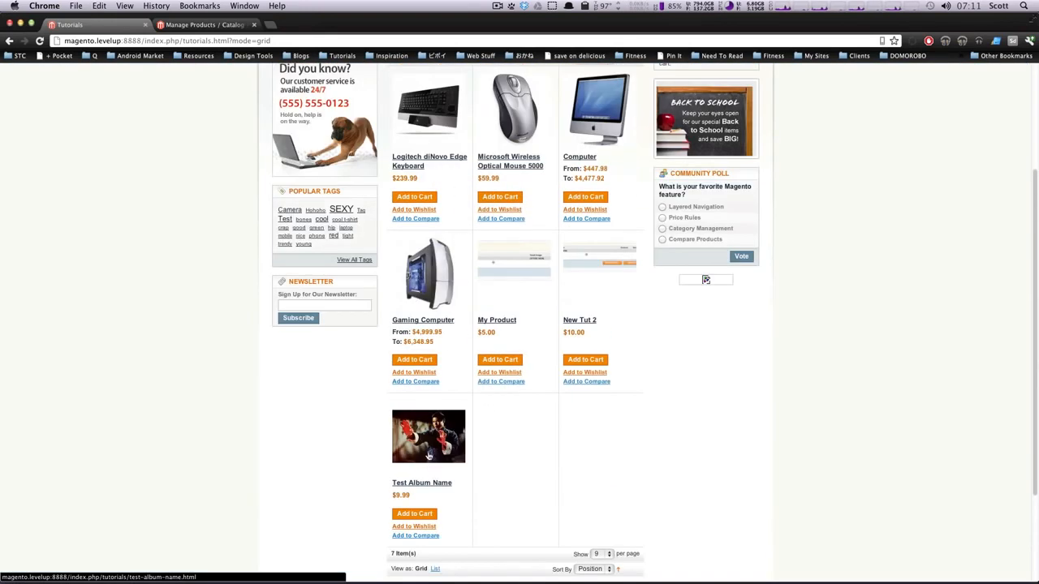
{"action": "left_click", "coordinate": [428, 455]}
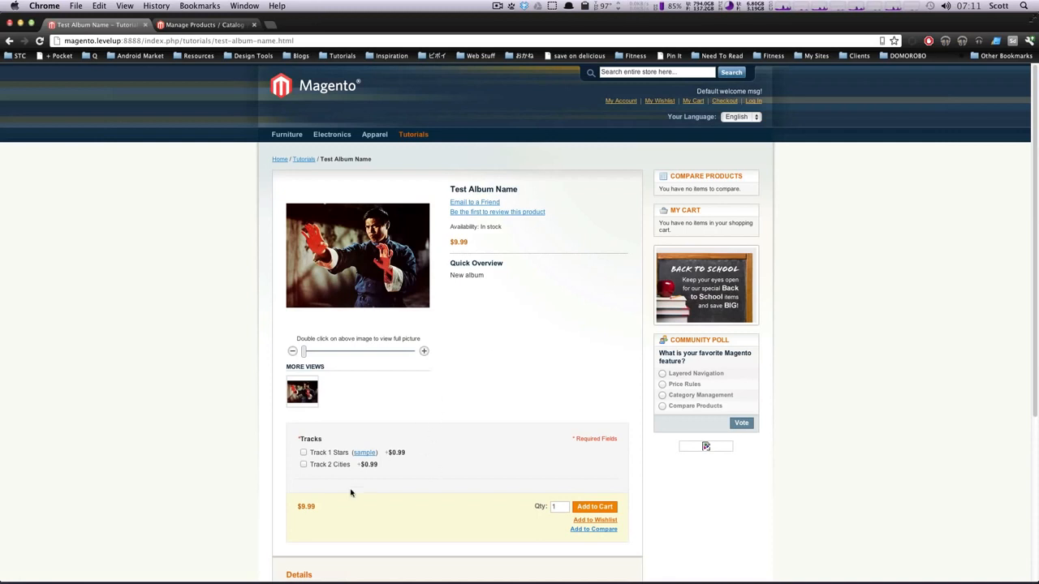
- Play the sample of Track 1 Stars from the product page, pause it, and close the player page
{"action": "left_click", "coordinate": [365, 454]}
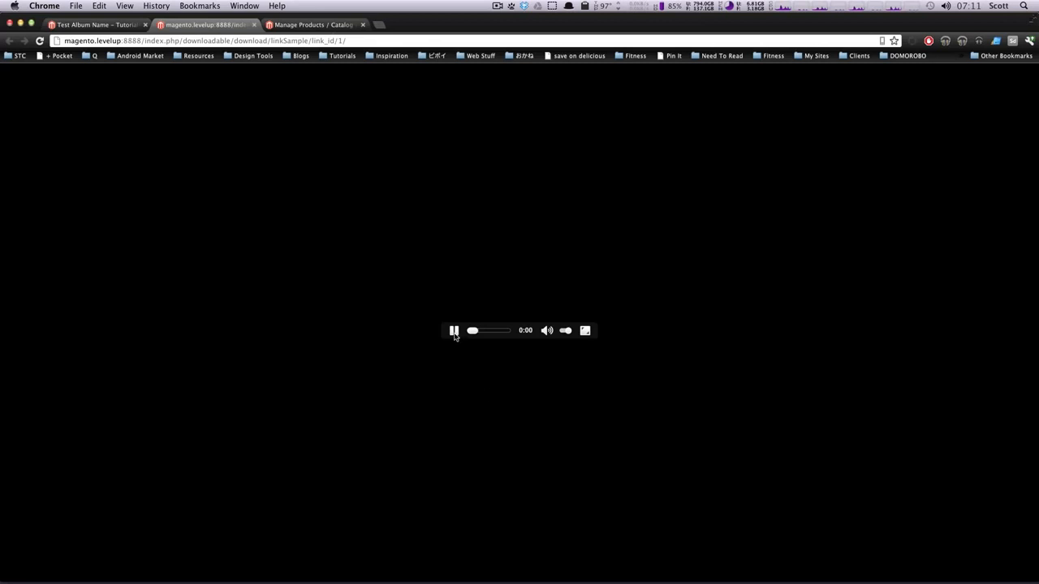
{"action": "left_click", "coordinate": [454, 332]}
{"action": "left_click", "coordinate": [454, 332]}
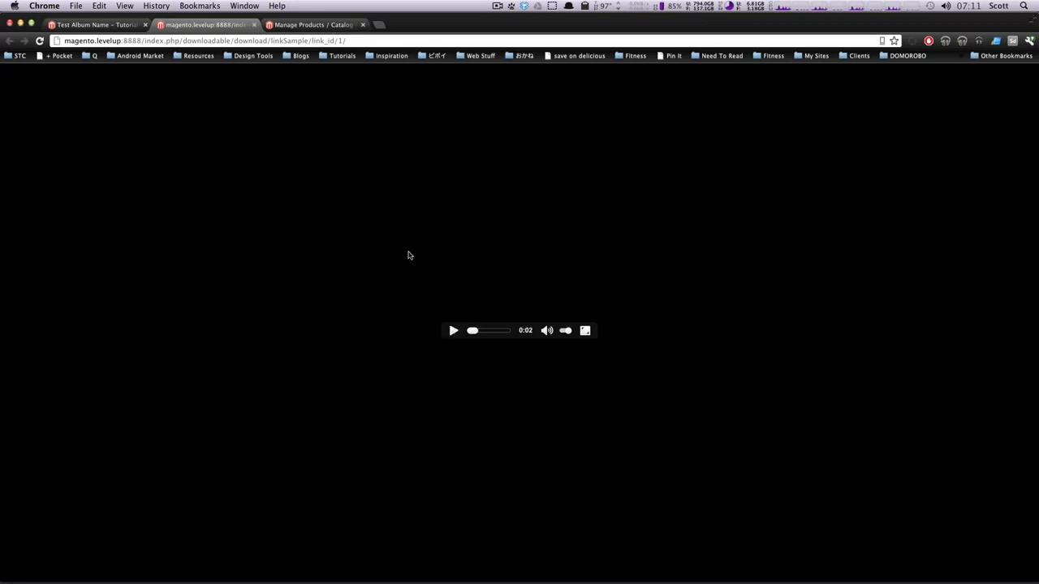
{"action": "left_click", "coordinate": [253, 25]}
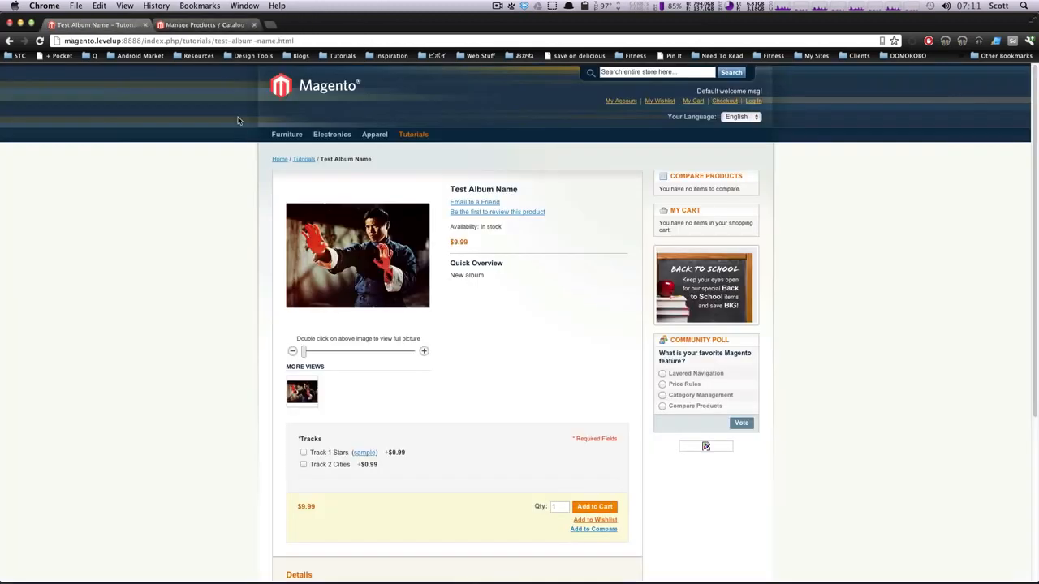
- Reopen the Track 1 Stars sample, pause it, and inspect the player page's source elements before closing the page
{"action": "left_click", "coordinate": [364, 454]}
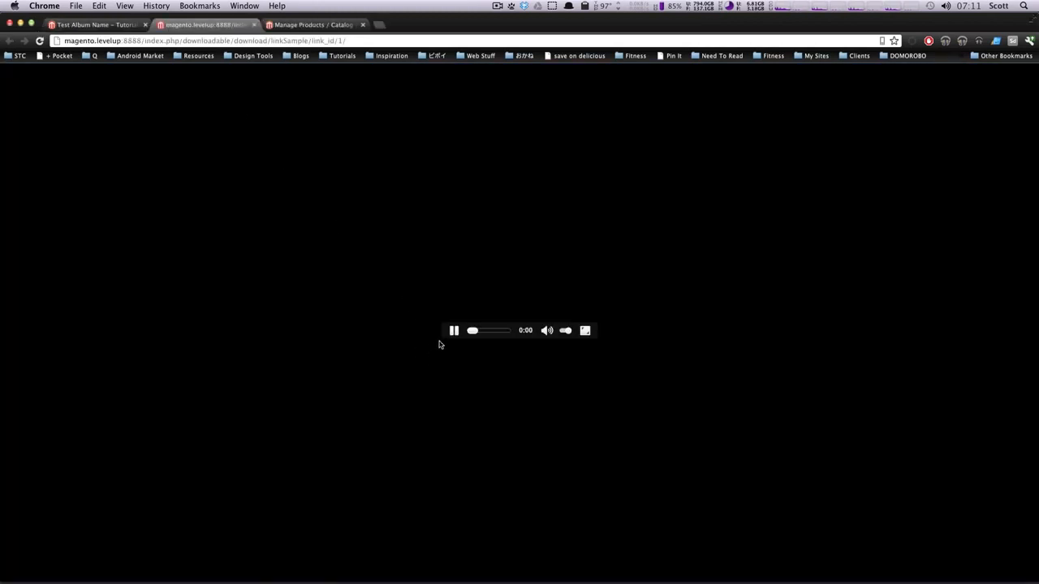
{"action": "left_click", "coordinate": [454, 332]}
{"action": "right_click", "coordinate": [466, 331]}
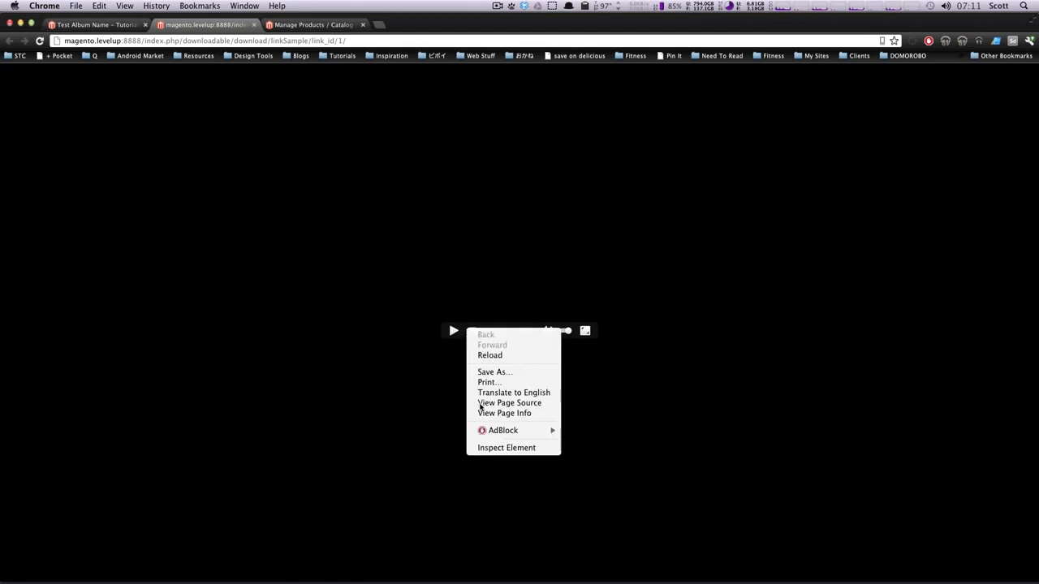
{"action": "left_click", "coordinate": [516, 449]}
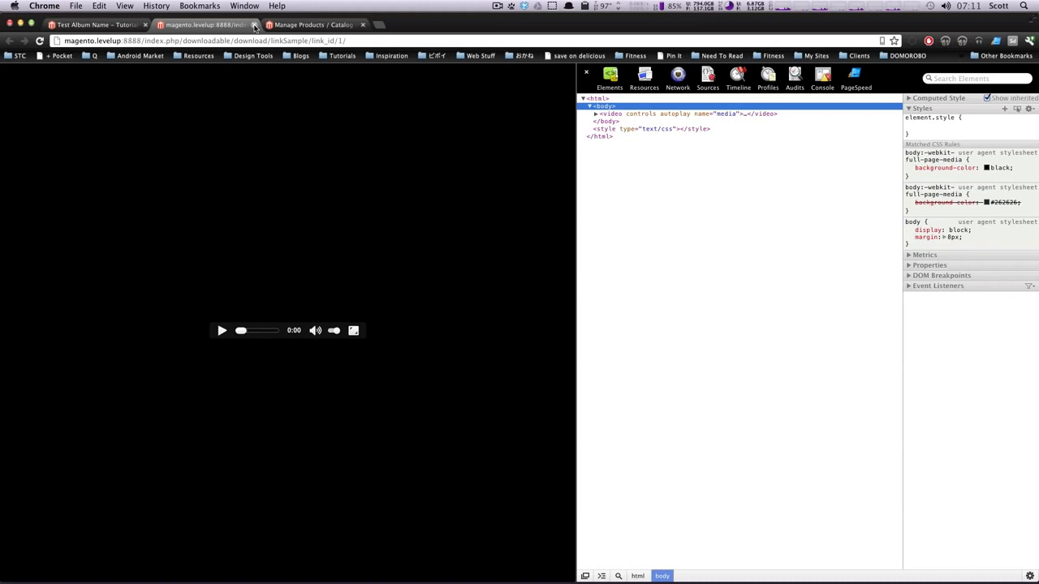
{"action": "left_click", "coordinate": [254, 26]}
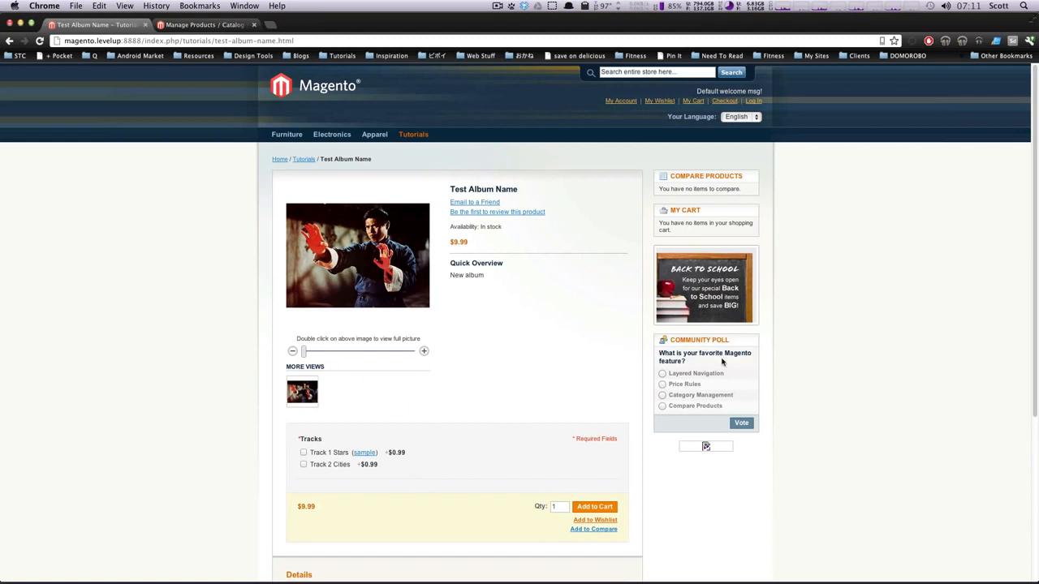
- Toggle the Track 1 Stars and Track 2 Cities options on the product page to check their effect on the album price
{"action": "scroll", "coordinate": [432, 464], "scroll_direction": "down", "scroll_amount": 3}
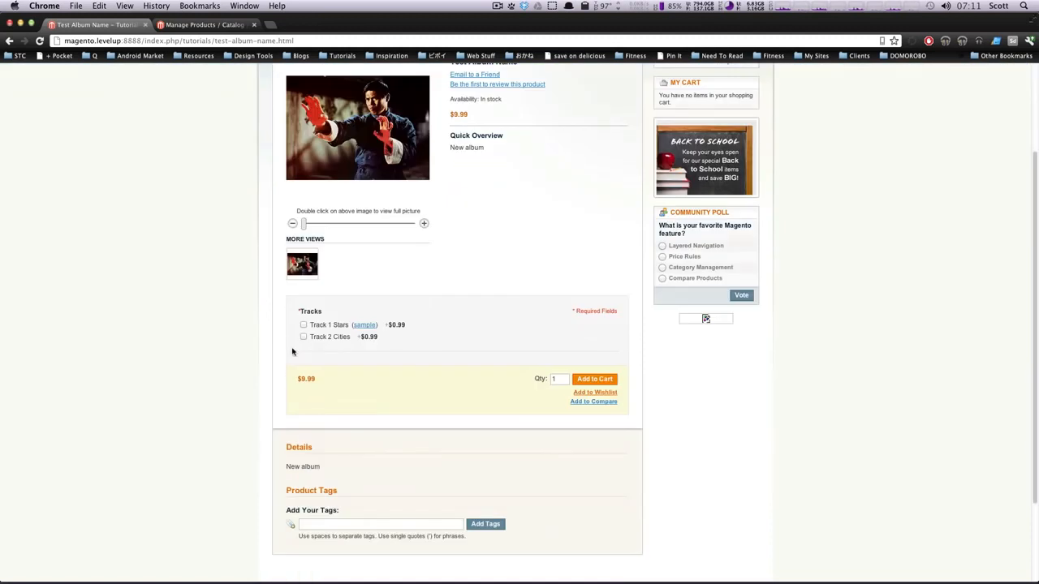
{"action": "left_click", "coordinate": [303, 325]}
{"action": "left_click", "coordinate": [303, 325]}
{"action": "left_click", "coordinate": [304, 337]}
{"action": "left_click", "coordinate": [303, 337]}
{"action": "left_click", "coordinate": [302, 326]}
{"action": "left_click", "coordinate": [302, 325]}
{"action": "left_click", "coordinate": [303, 337]}
{"action": "triple_click", "coordinate": [297, 378]}
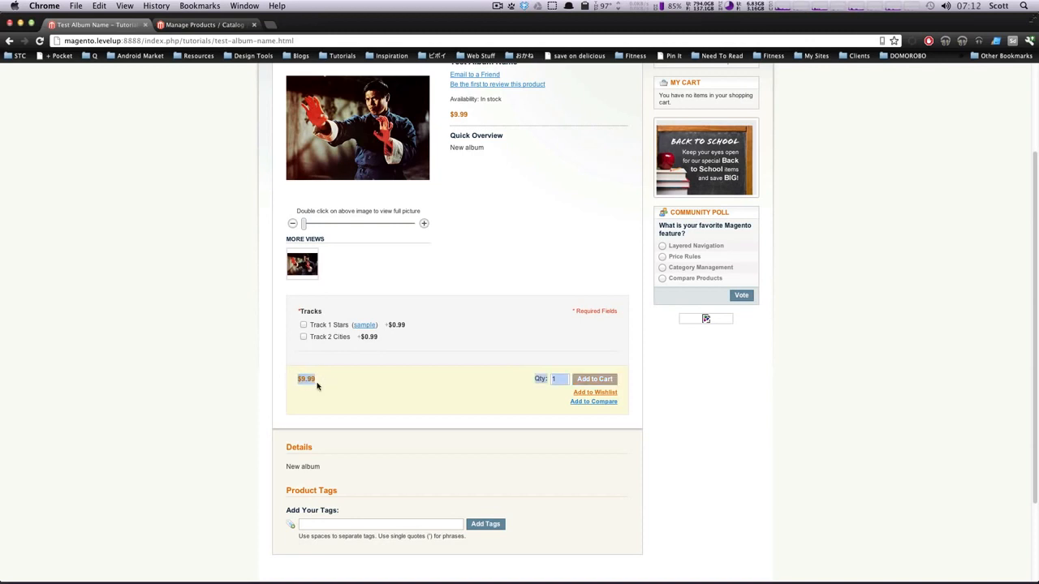
{"action": "left_click", "coordinate": [317, 386]}
{"action": "triple_click", "coordinate": [299, 378]}
{"action": "left_click", "coordinate": [314, 379]}
{"action": "triple_click", "coordinate": [299, 379]}
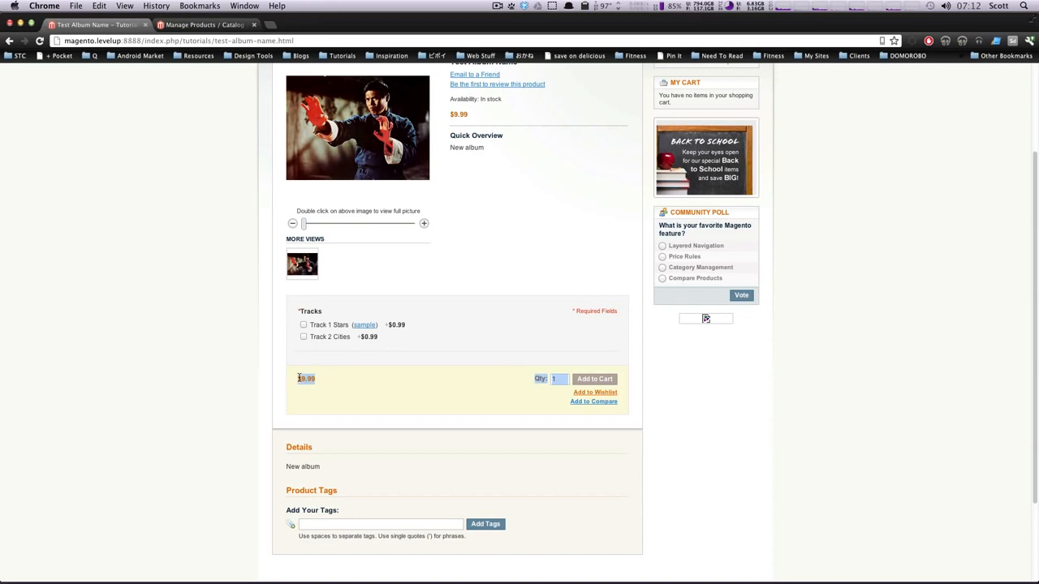
- Try to add Test Album Name to the cart with neither track selected
{"action": "left_click", "coordinate": [304, 336]}
{"action": "left_click", "coordinate": [304, 336]}
{"action": "left_click", "coordinate": [304, 325]}
{"action": "left_click", "coordinate": [303, 324]}
{"action": "left_click", "coordinate": [588, 382]}
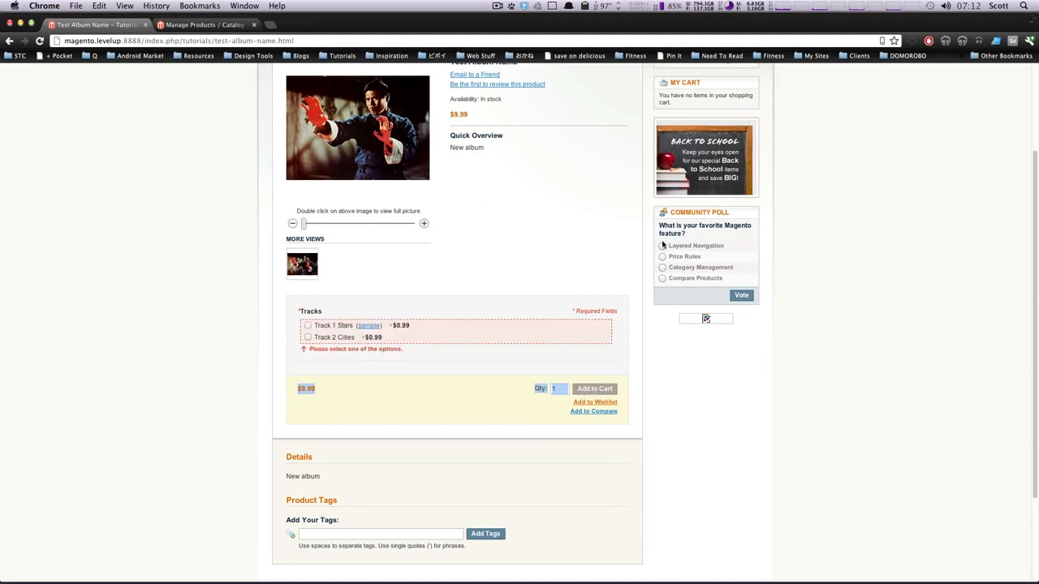
{"action": "left_click_drag", "start_coordinate": [428, 360], "coordinate": [343, 309]}
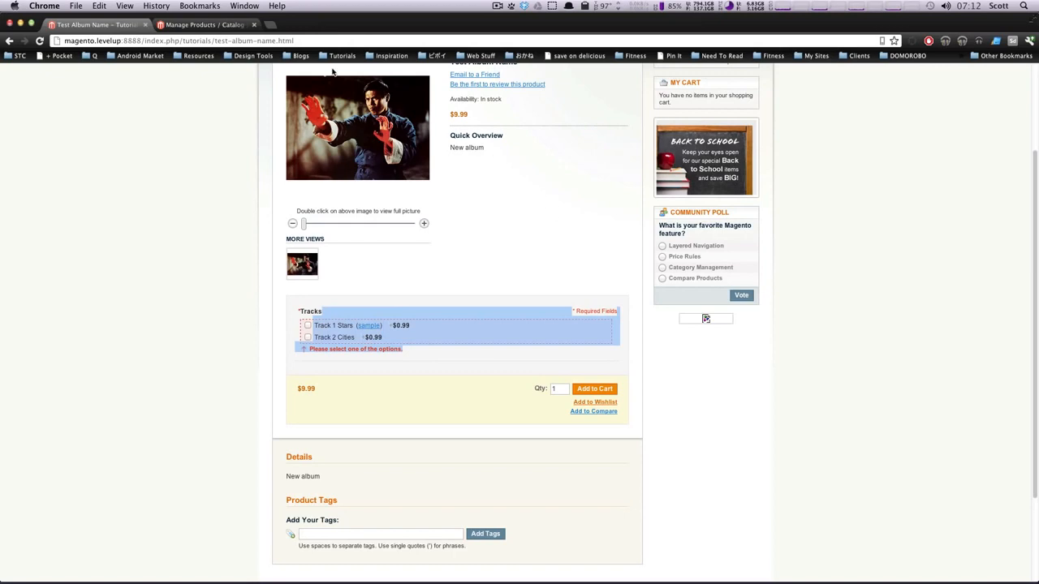
- Open Test Album Name for editing in the admin and check whether its download links can be purchased separately
{"action": "left_click", "coordinate": [215, 25]}
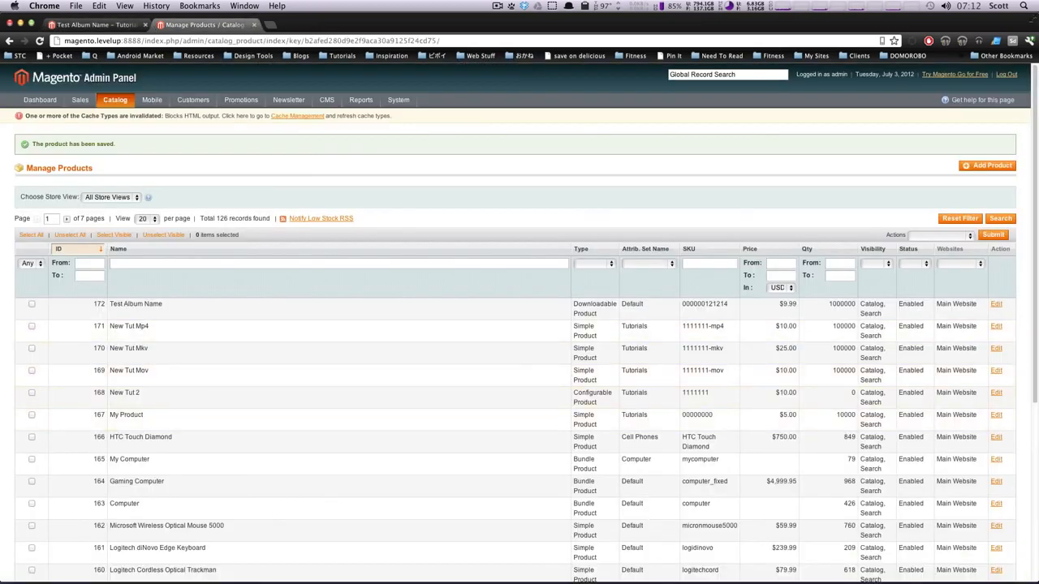
{"action": "left_click", "coordinate": [996, 305]}
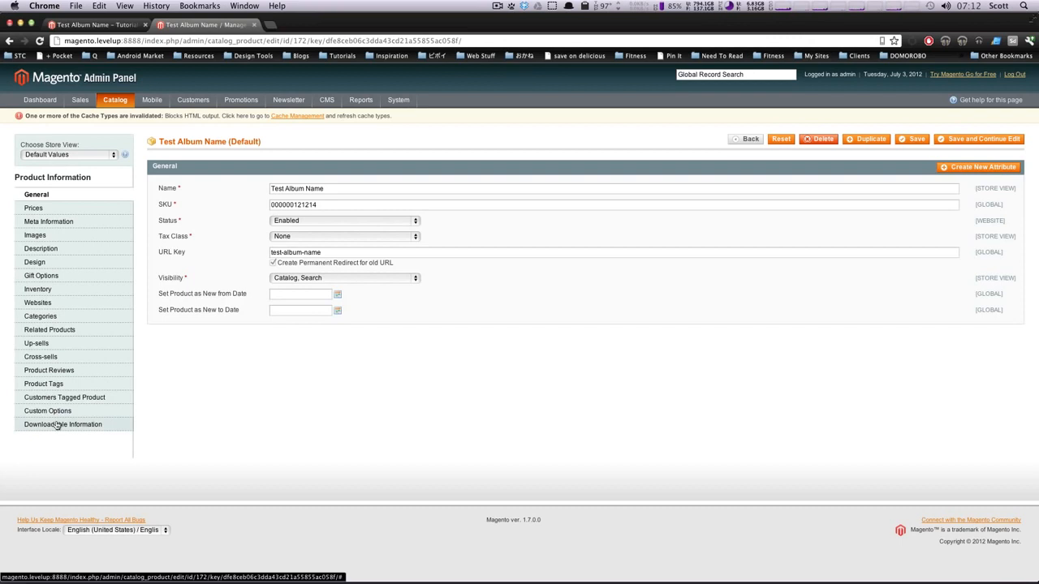
{"action": "left_click", "coordinate": [56, 423]}
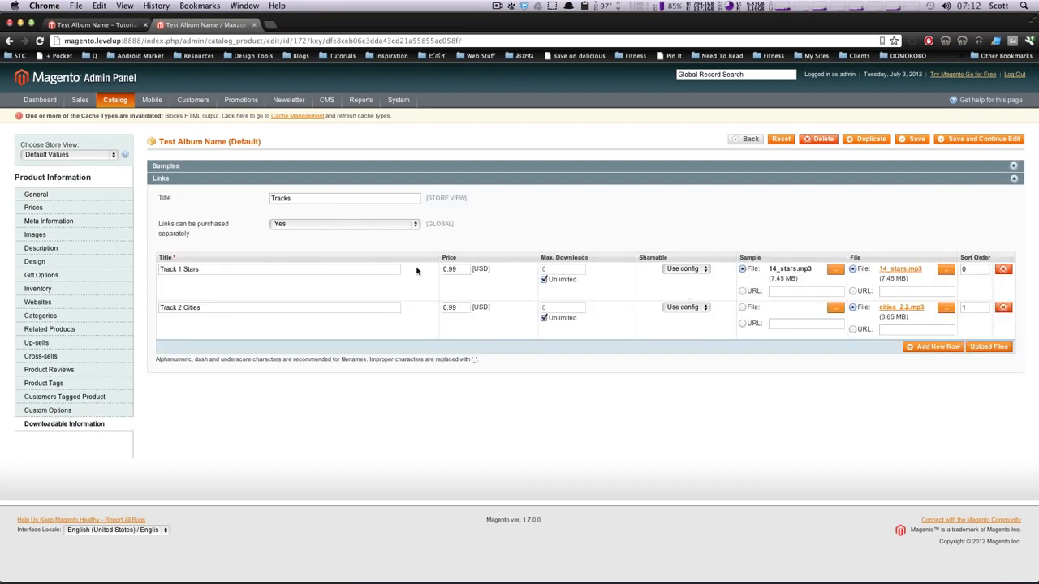
{"action": "left_click", "coordinate": [349, 222]}
{"action": "left_click", "coordinate": [349, 224]}
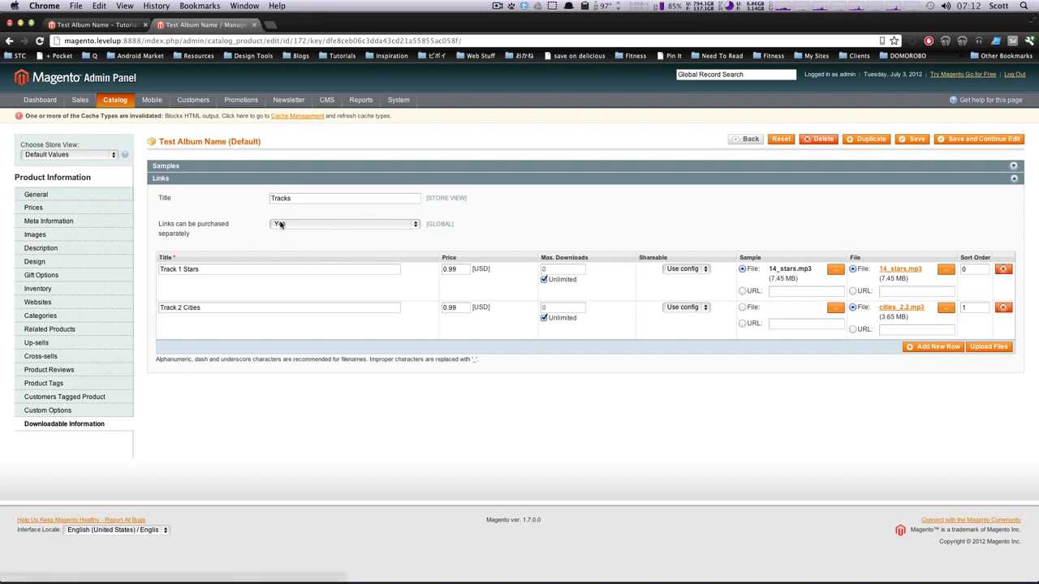
- Set the album product's price to 0 and save it while keeping it open for editing
{"action": "left_click", "coordinate": [56, 196]}
{"action": "left_click", "coordinate": [58, 209]}
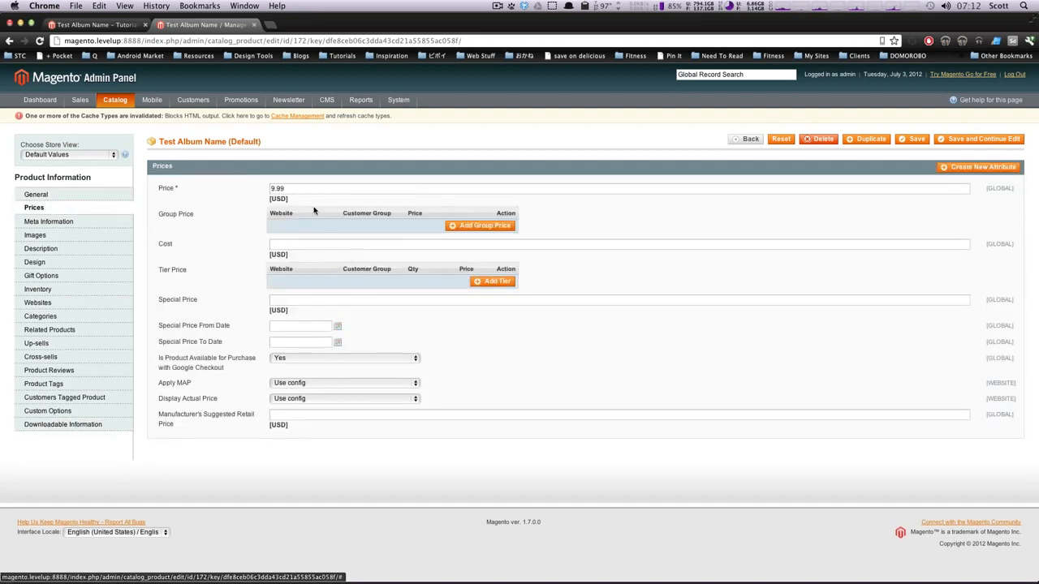
{"action": "double_click", "coordinate": [291, 188]}
{"action": "type", "text": "0"}
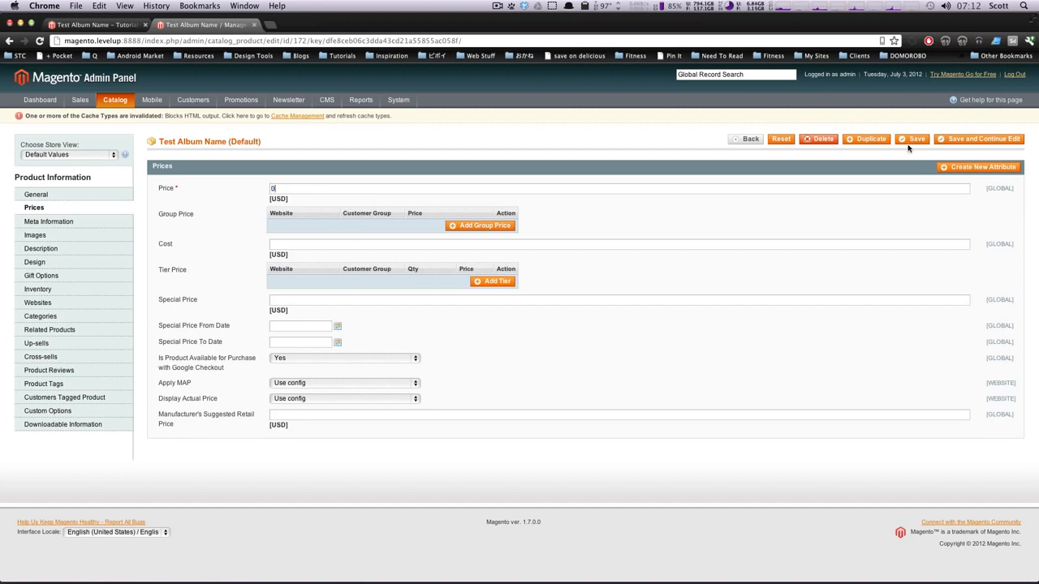
{"action": "left_click", "coordinate": [965, 140]}
- Add the album to the cart from its reloaded storefront page with Track 1 Stars and Track 2 Cities selected, and proceed to checkout
{"action": "left_click", "coordinate": [114, 27]}
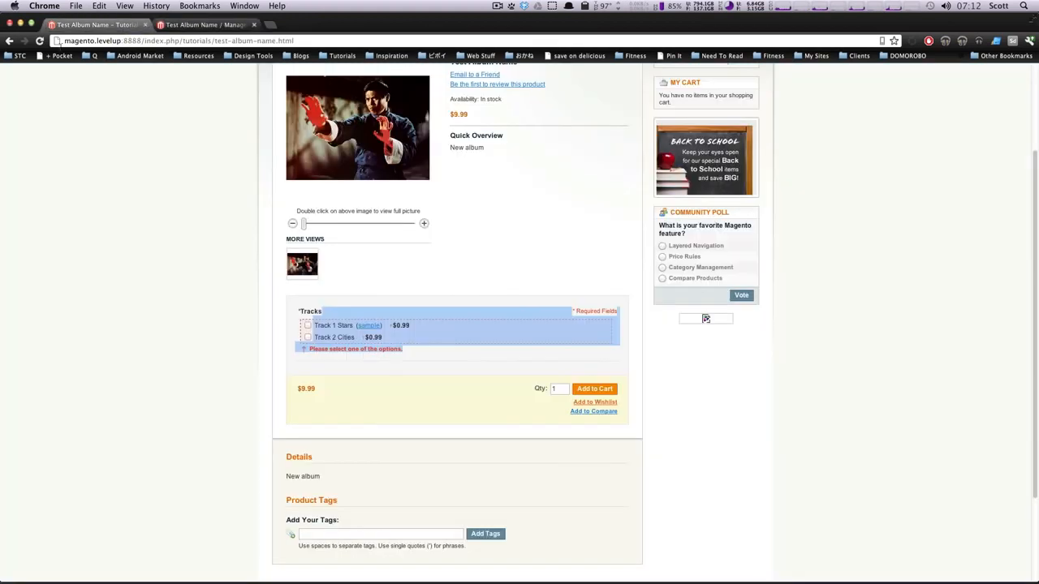
{"action": "left_click", "coordinate": [38, 41]}
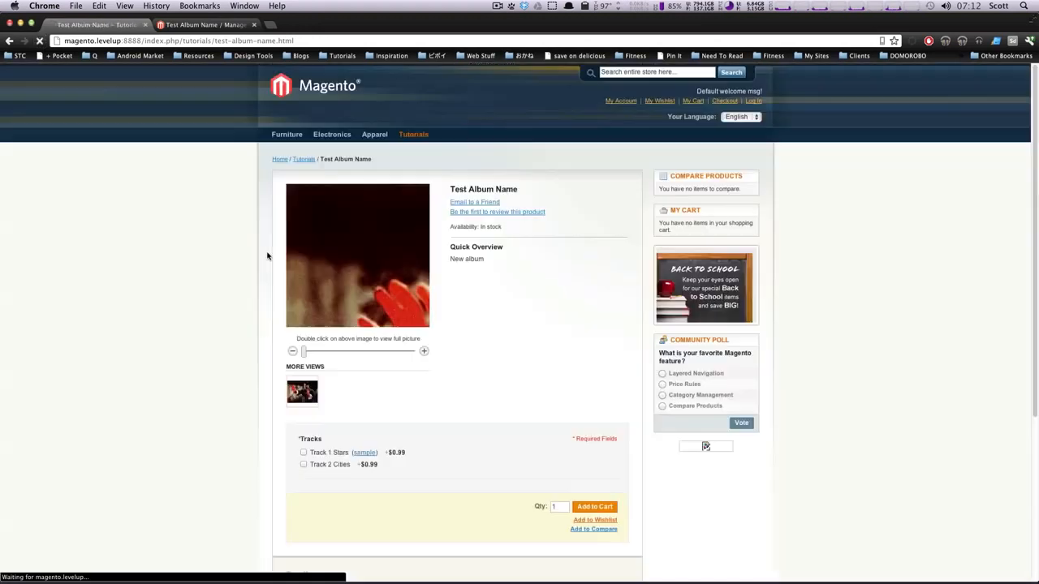
{"action": "left_click", "coordinate": [303, 324]}
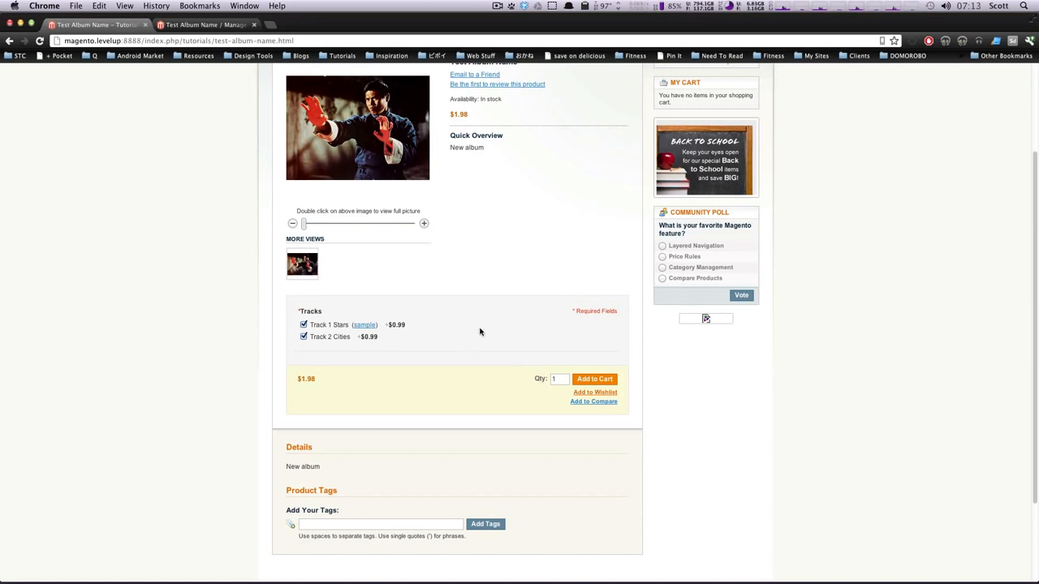
{"action": "left_click", "coordinate": [590, 380]}
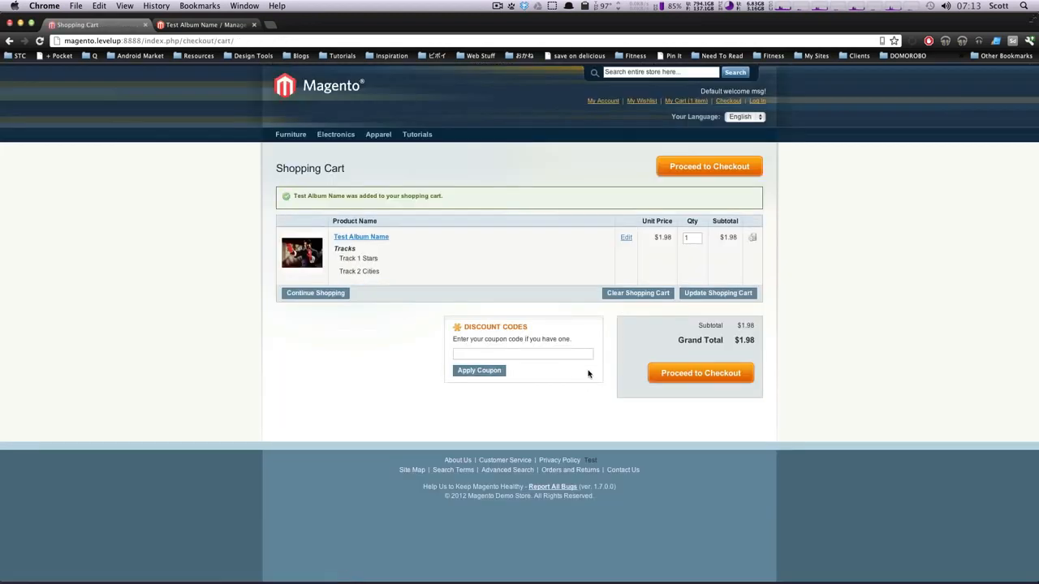
{"action": "left_click", "coordinate": [666, 375]}
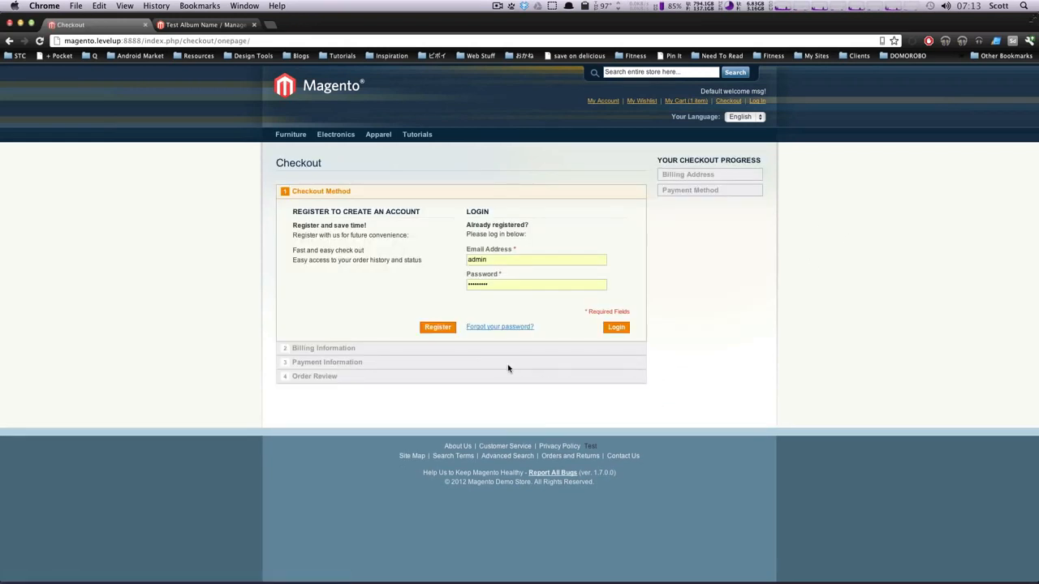